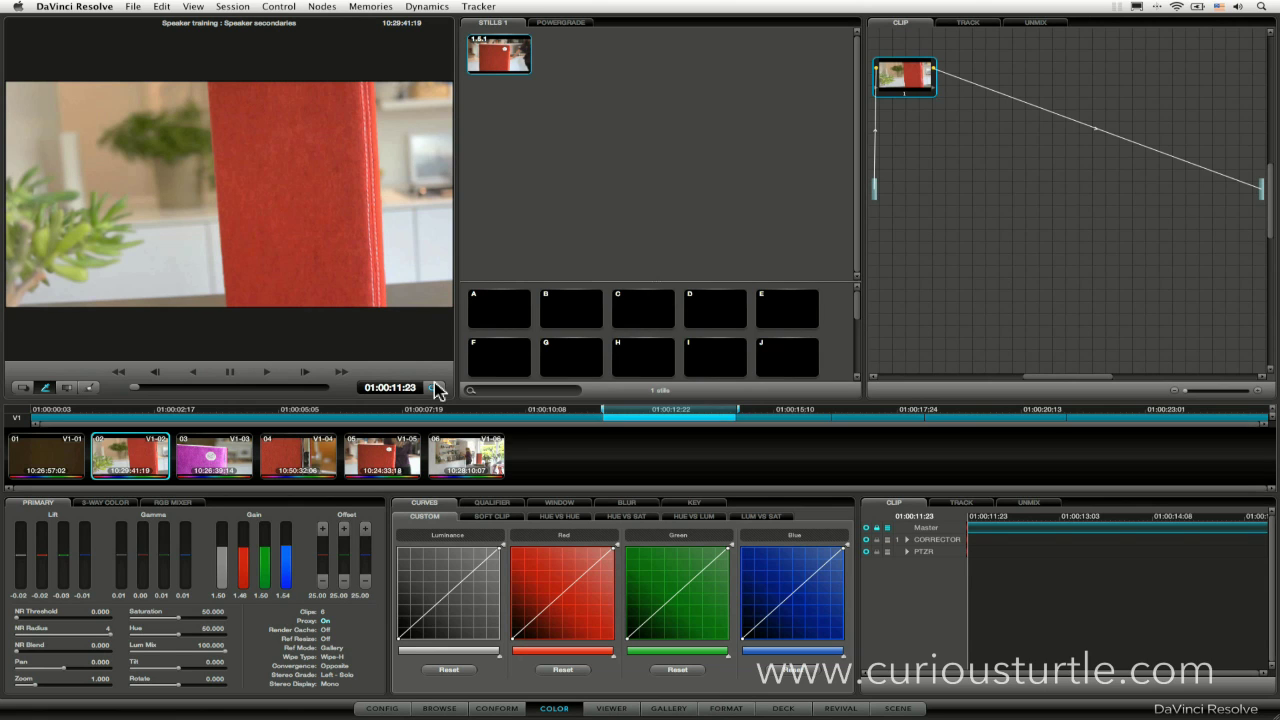
Play and scrub through clip 02 in the viewer to review the red speaker shot
scroll(936, 96, down, 1)
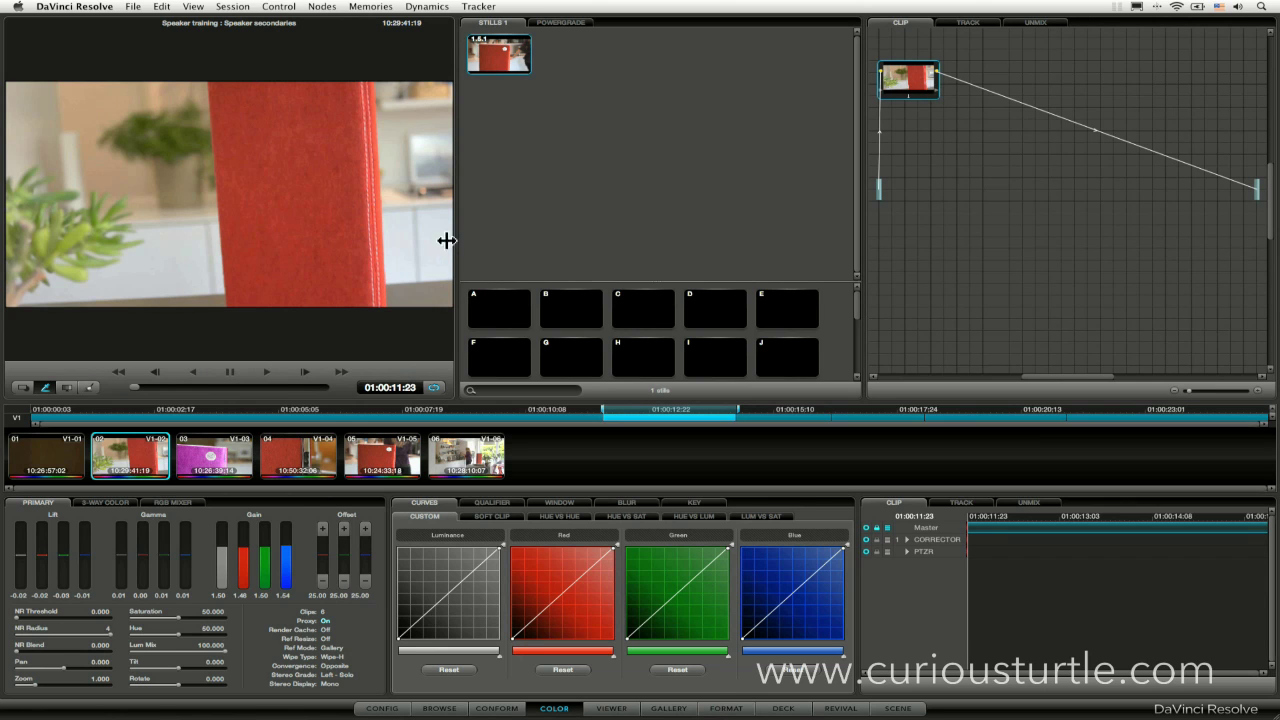
click(268, 372)
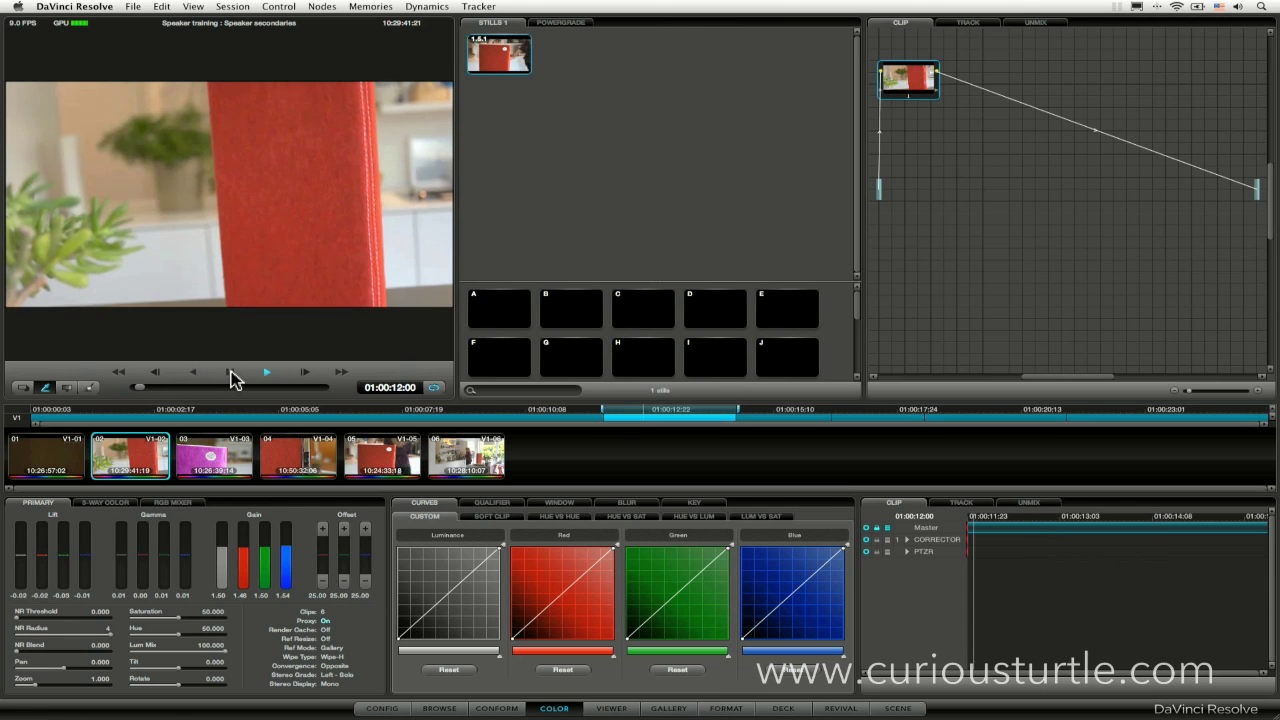
click(197, 388)
drag(197, 388, 298, 392)
drag(146, 393, 294, 399)
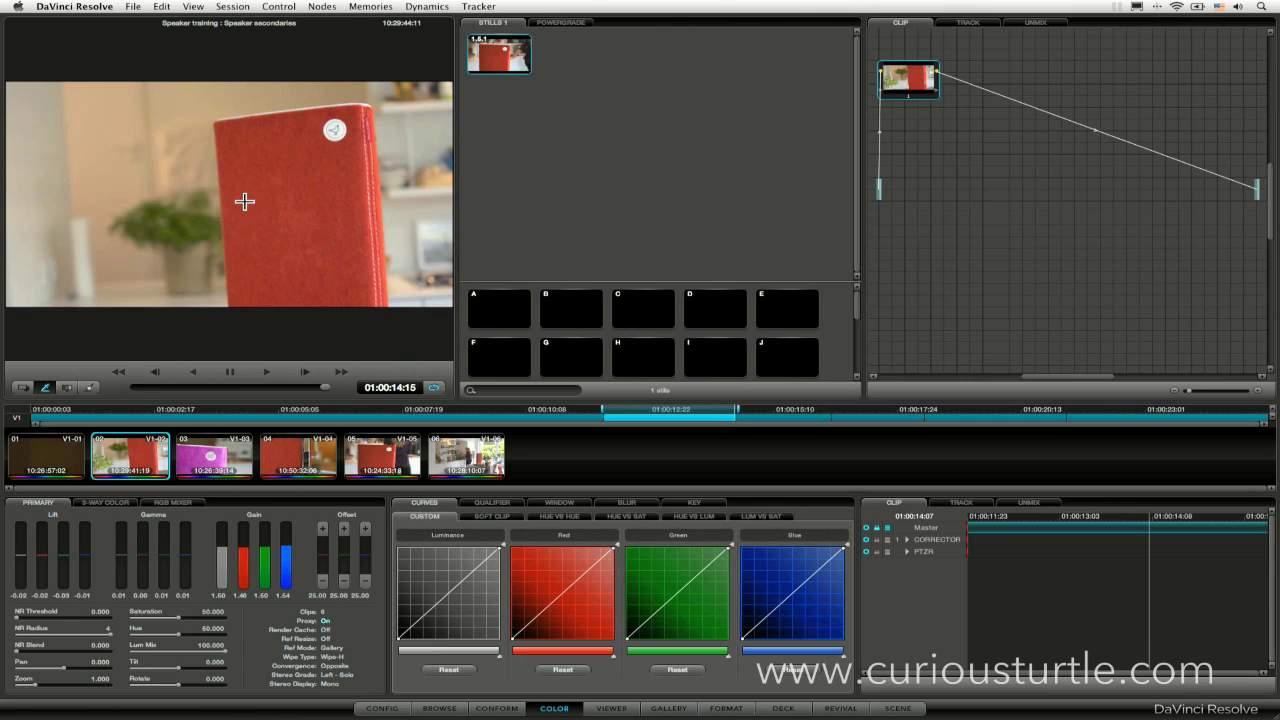
Look over the Qualifier and Window controls for clip 02, and scrub through the shot to examine the speaker's outline
click(491, 502)
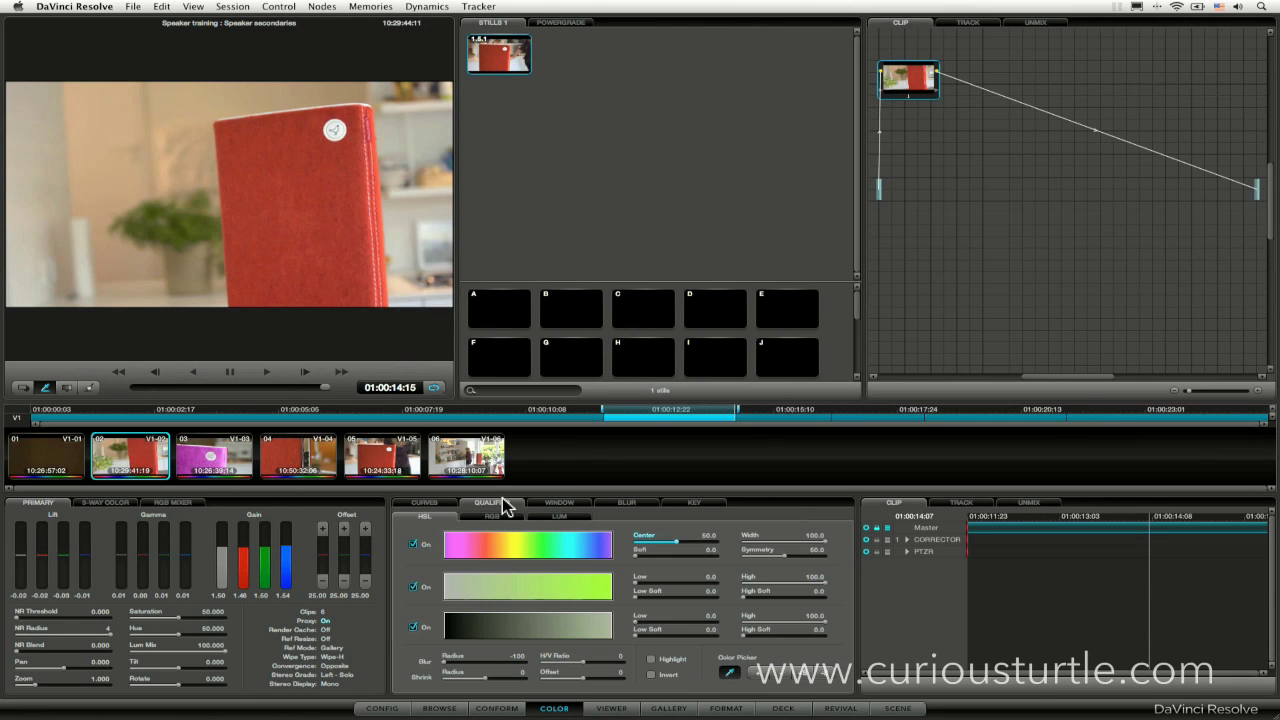
click(558, 502)
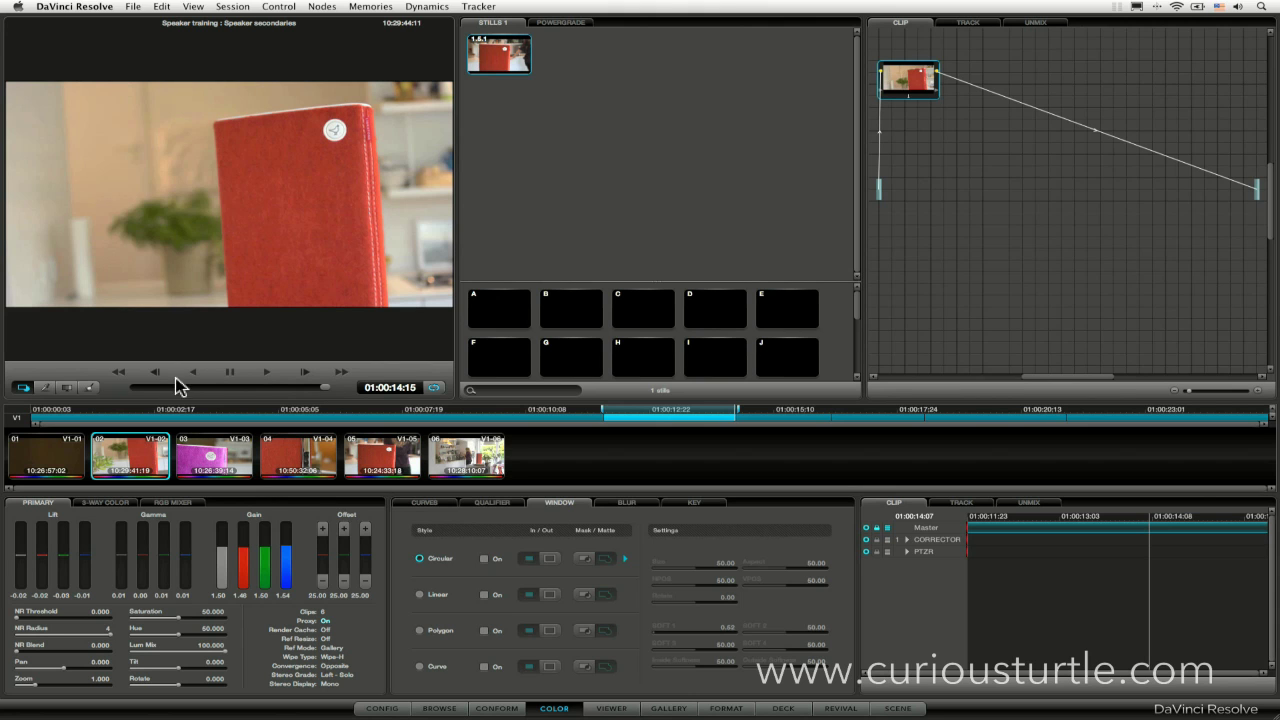
drag(310, 396, 171, 394)
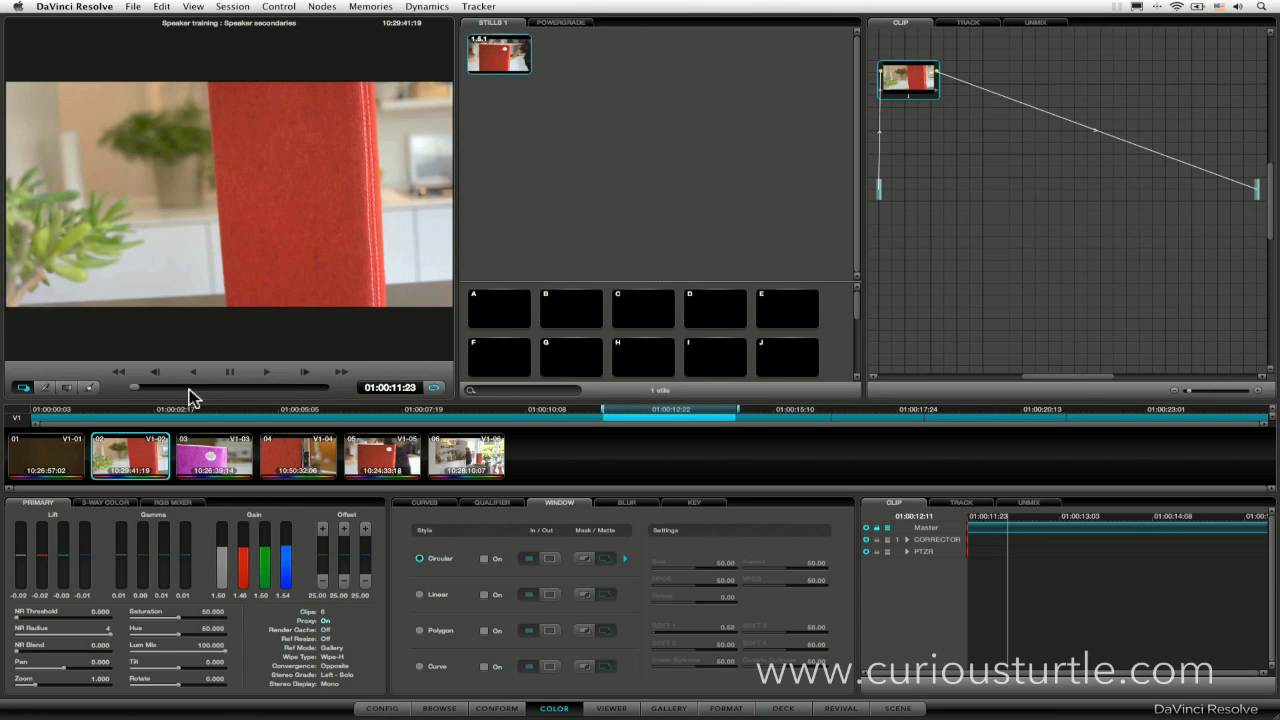
drag(194, 394, 277, 394)
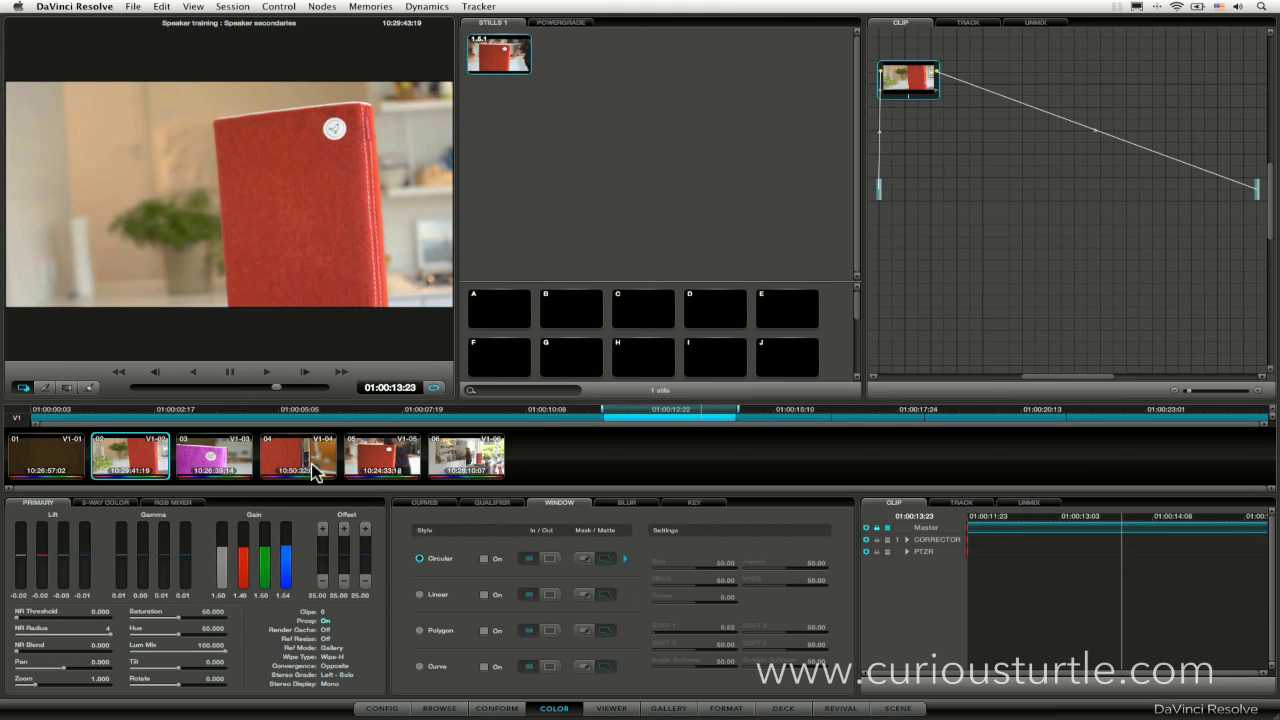
Open the Browse page and show the contents of the Exercises folder "Ex 06 - Secondary grading" in media storage
click(439, 708)
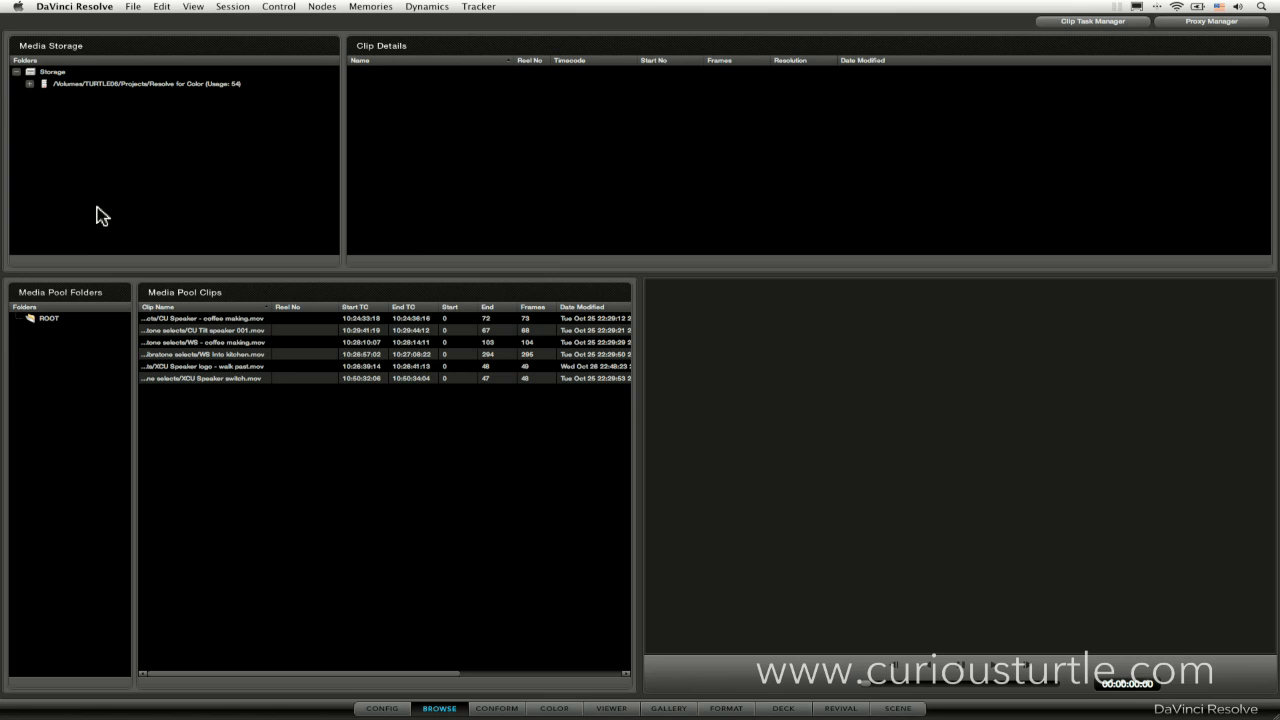
click(29, 84)
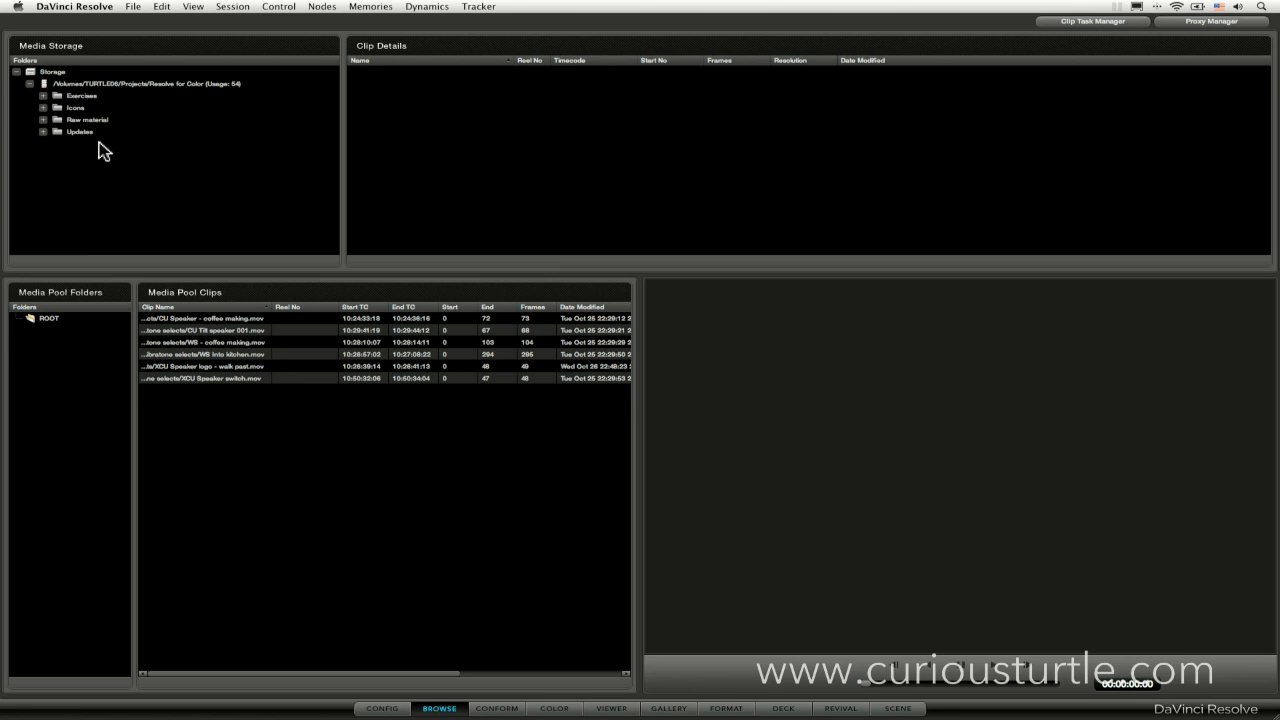
click(44, 96)
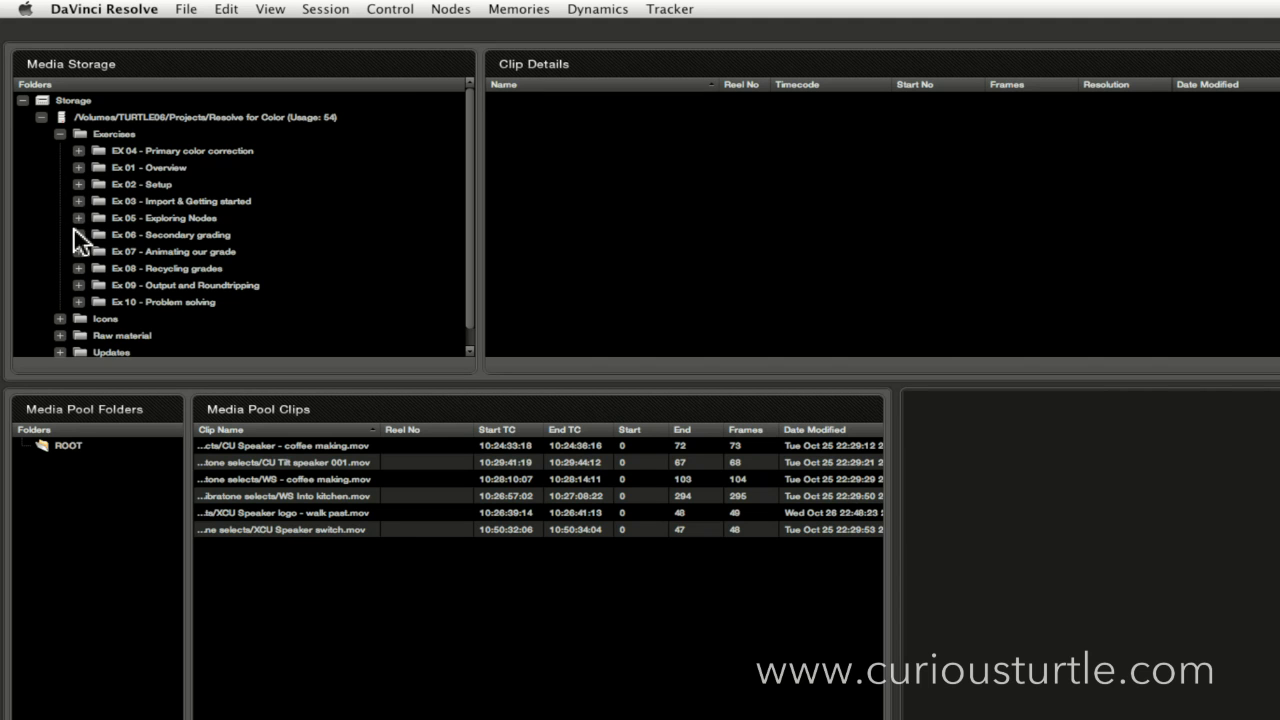
click(82, 168)
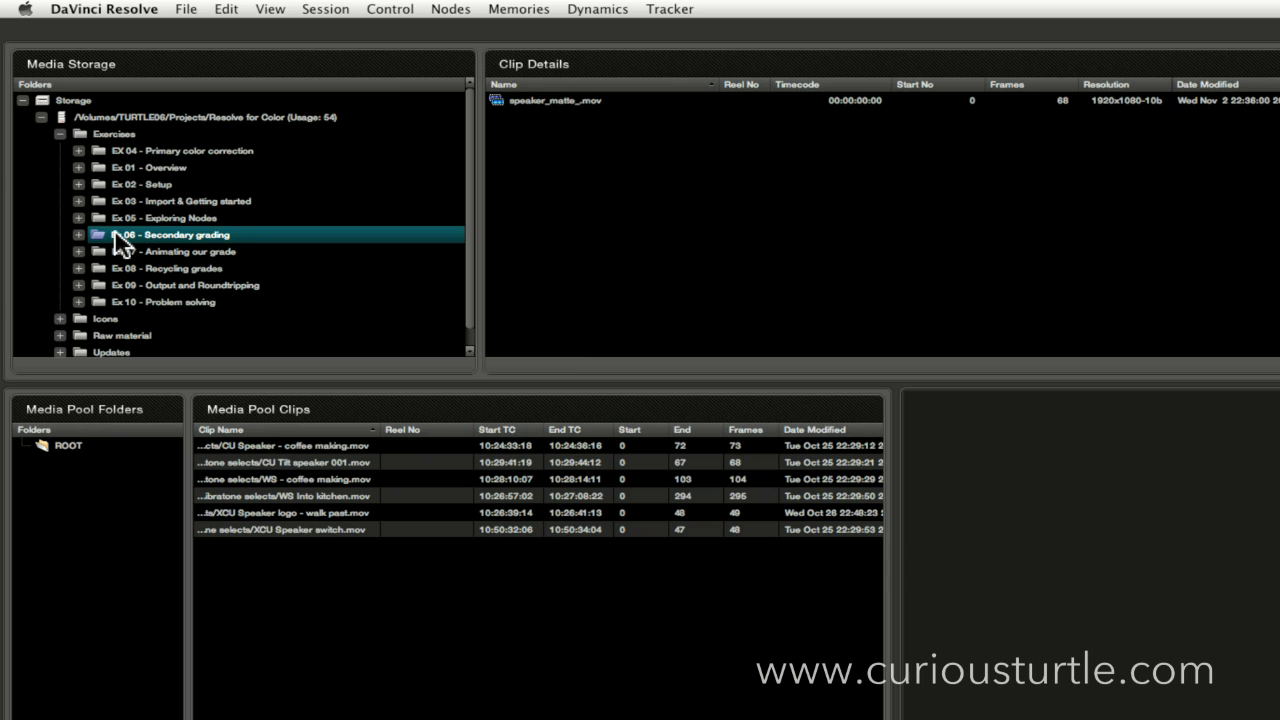
Preview speaker_matte_.mov and scrub through it to examine the matte's shape and movement
click(545, 101)
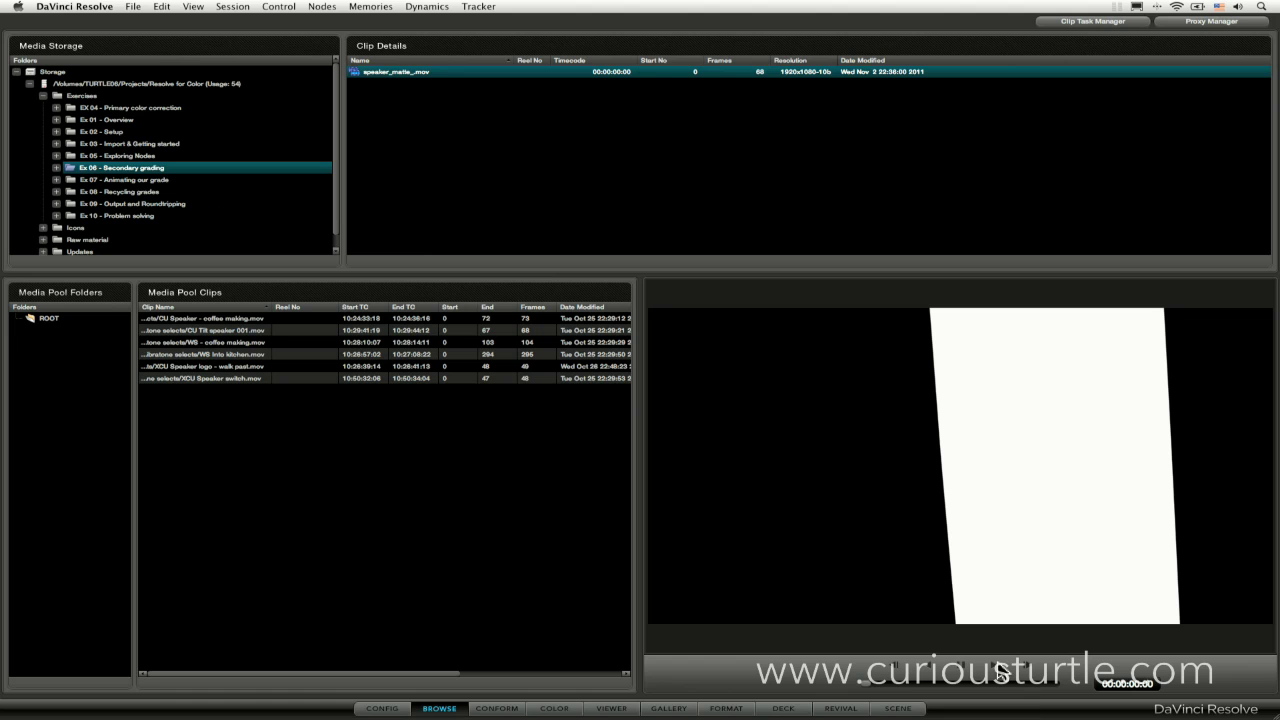
click(996, 668)
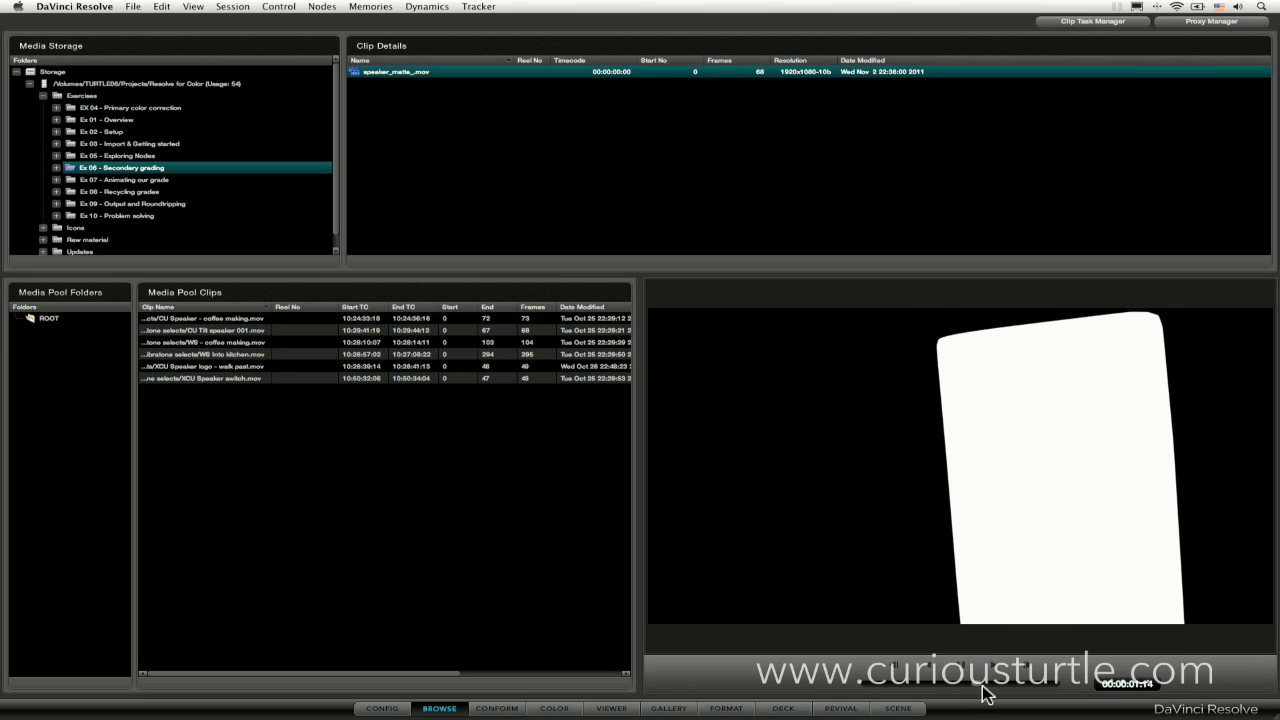
mouse_move(1008, 695)
mouse_down()
mouse_move(837, 688)
mouse_move(1066, 693)
mouse_move(930, 695)
mouse_move(1025, 694)
mouse_up()
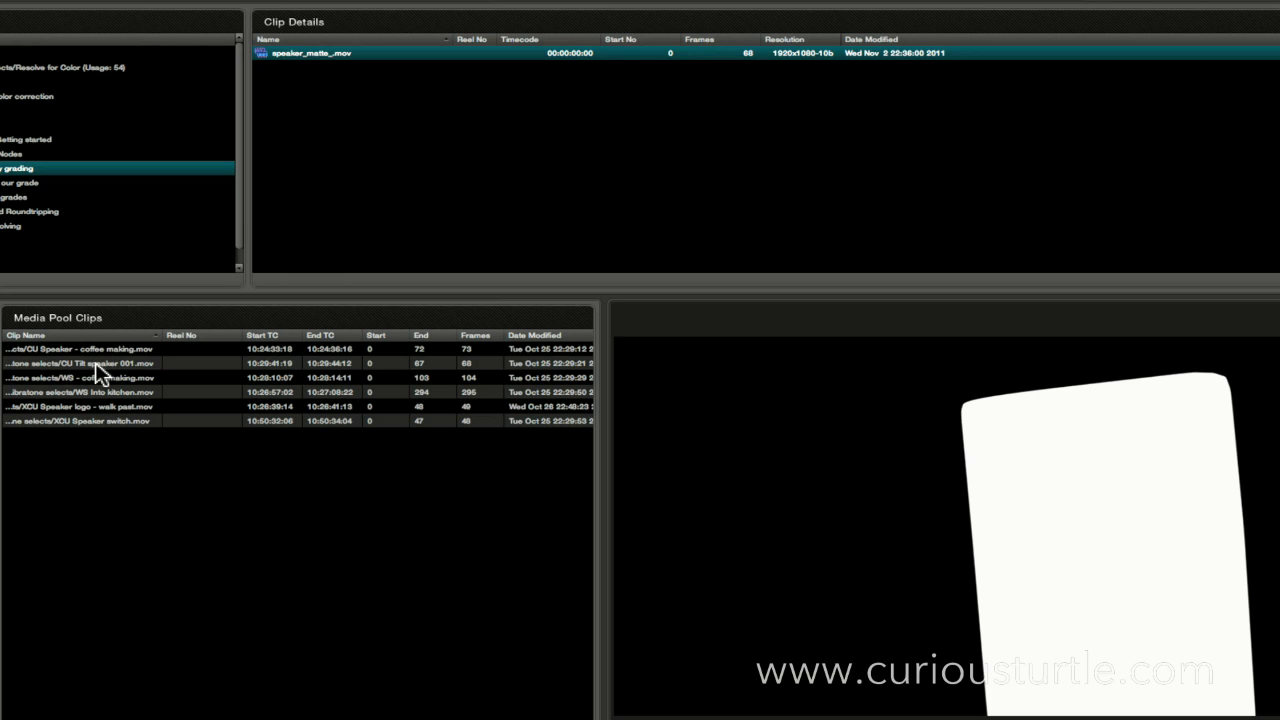
Attach speaker_matte_.mov as a matte to CU Tilt speaker 001.mov in the media pool
click(216, 331)
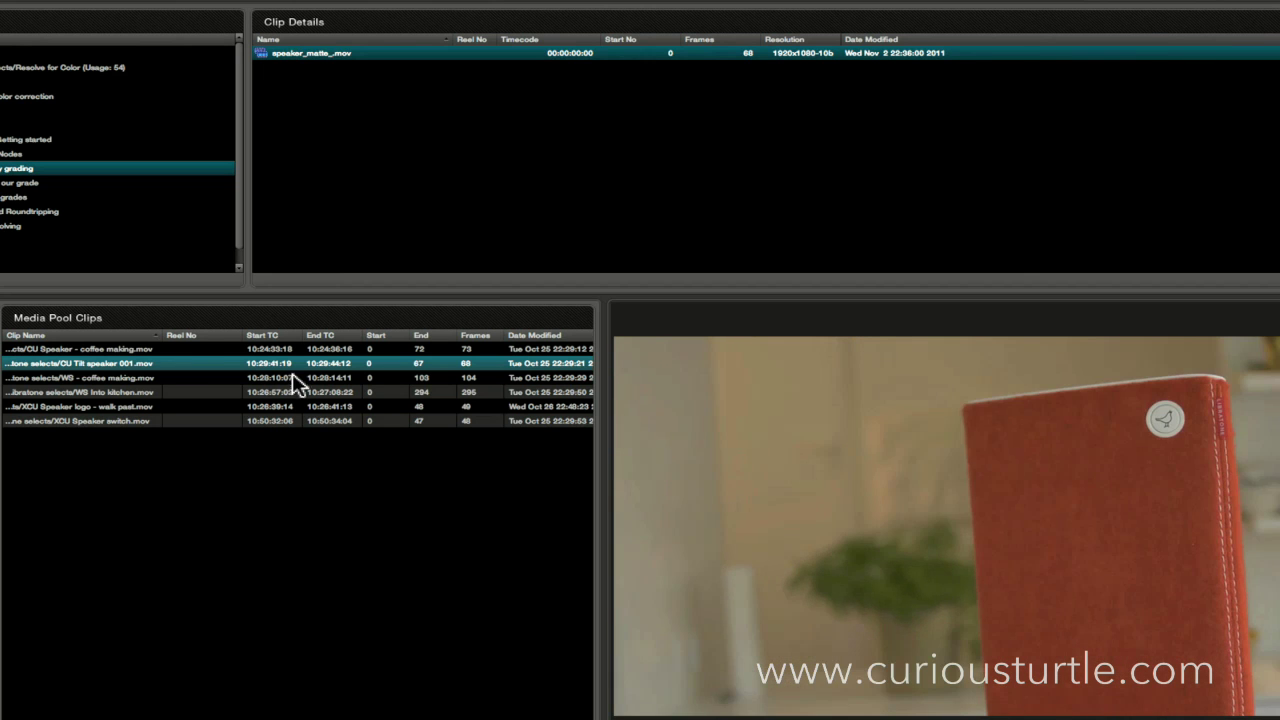
right_click(390, 59)
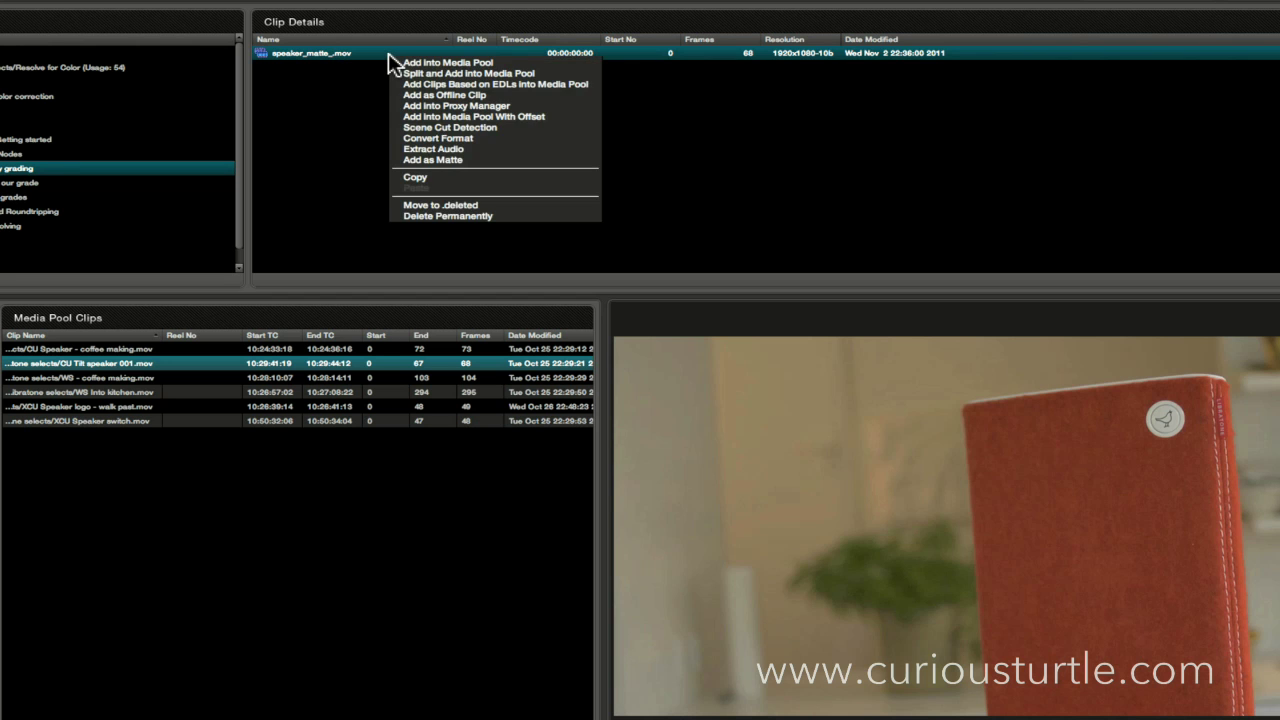
click(529, 160)
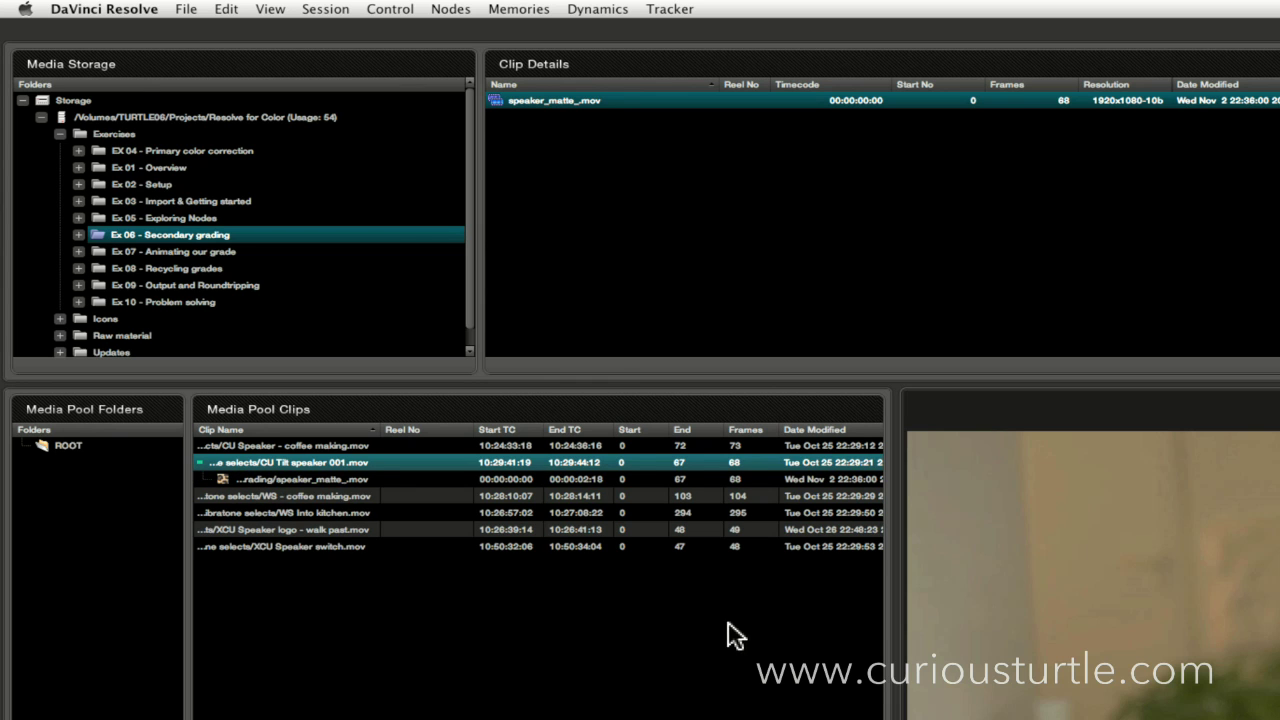
Compare CU Tilt speaker 001.mov with its attached matte by switching between them, and scrub through the matte
click(302, 480)
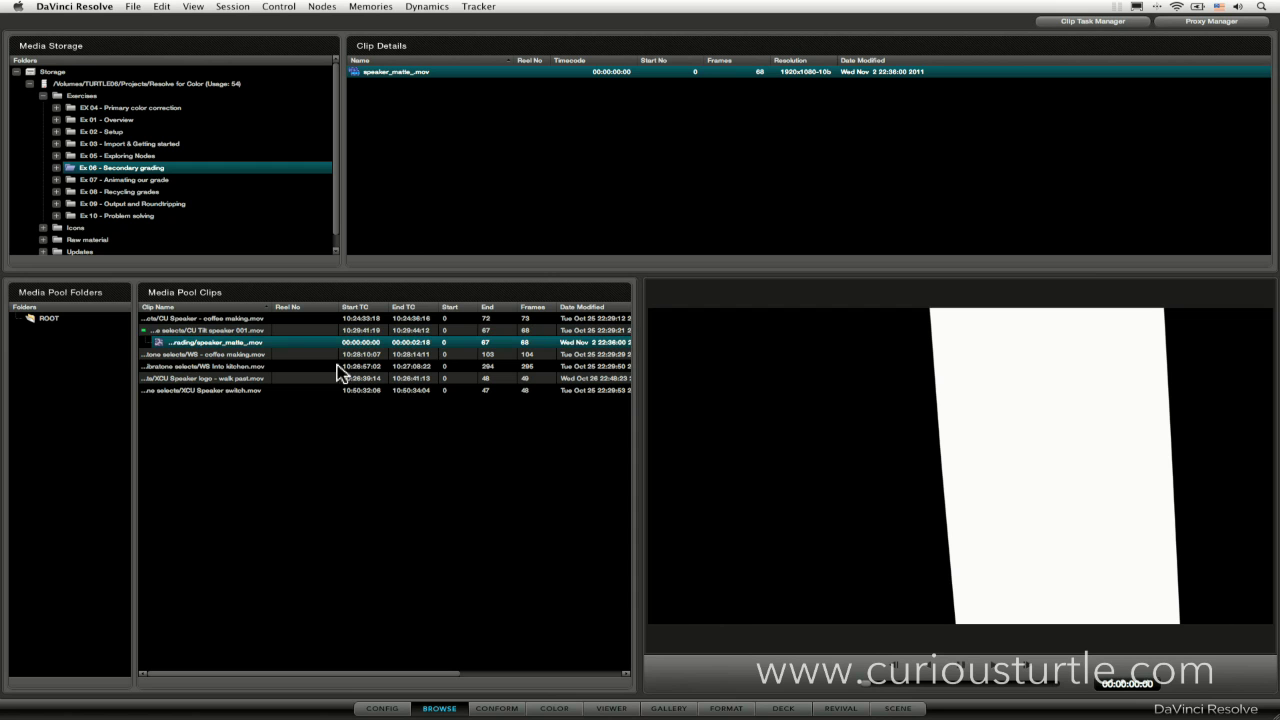
click(200, 328)
click(201, 342)
click(205, 330)
click(208, 341)
click(207, 331)
click(208, 342)
click(208, 331)
click(210, 342)
click(212, 331)
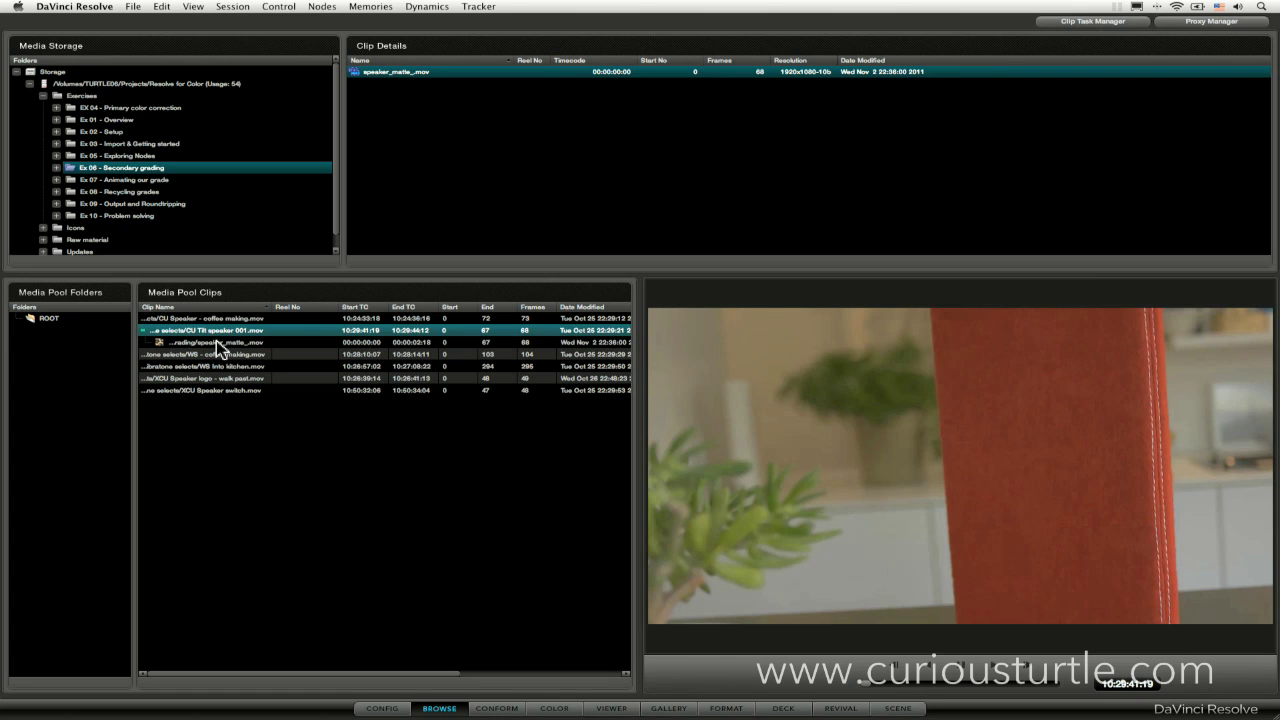
click(230, 344)
click(231, 335)
click(212, 345)
drag(909, 689, 1120, 690)
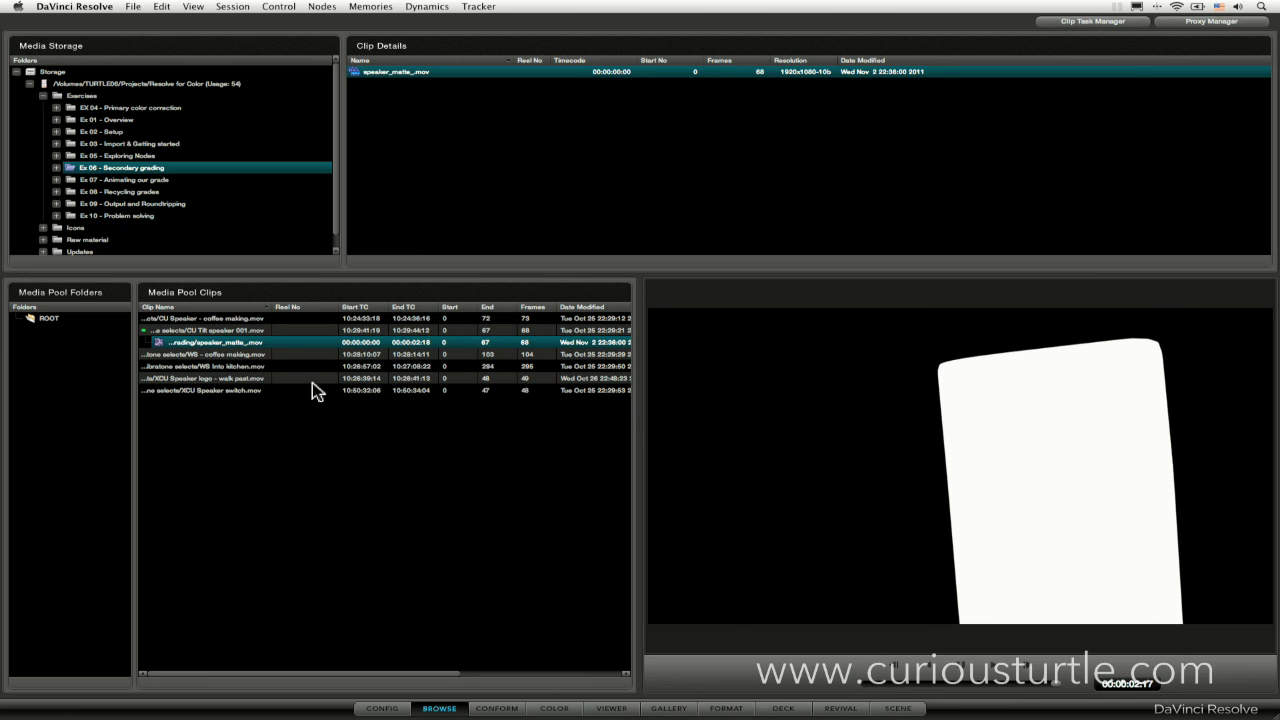
click(206, 332)
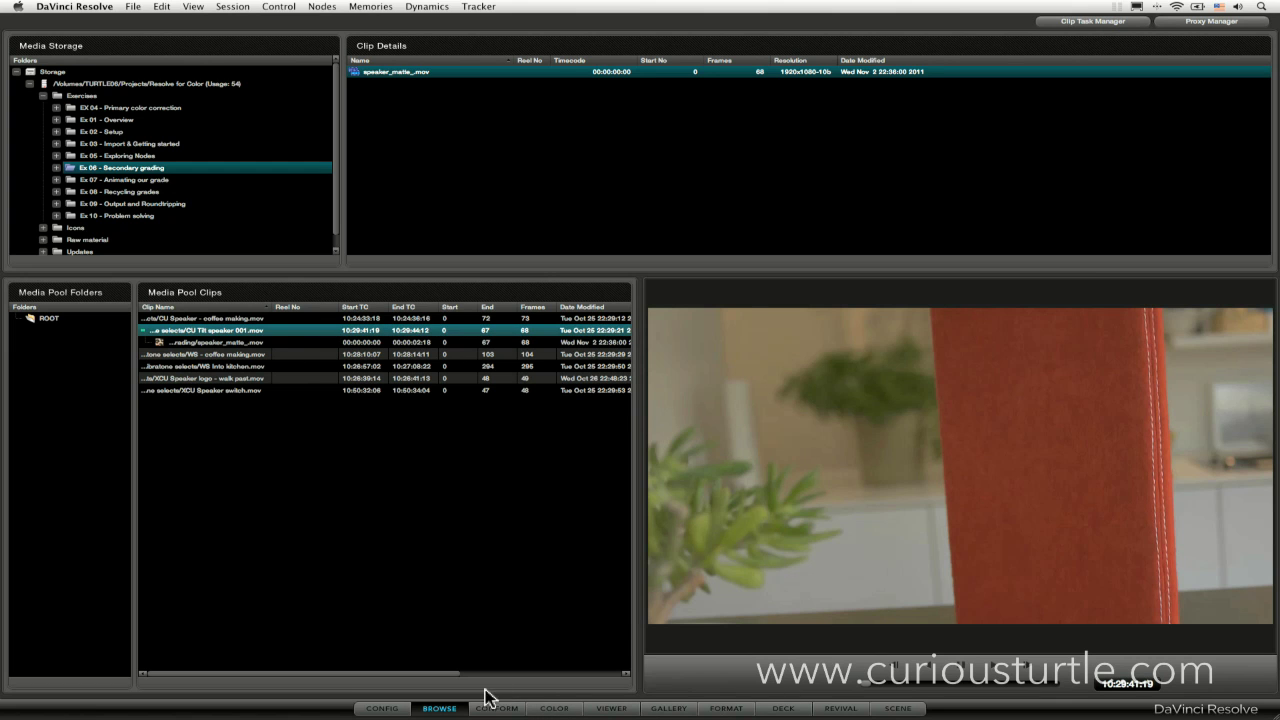
Return to the Color page and add a serial node after the first node of clip 02
click(540, 709)
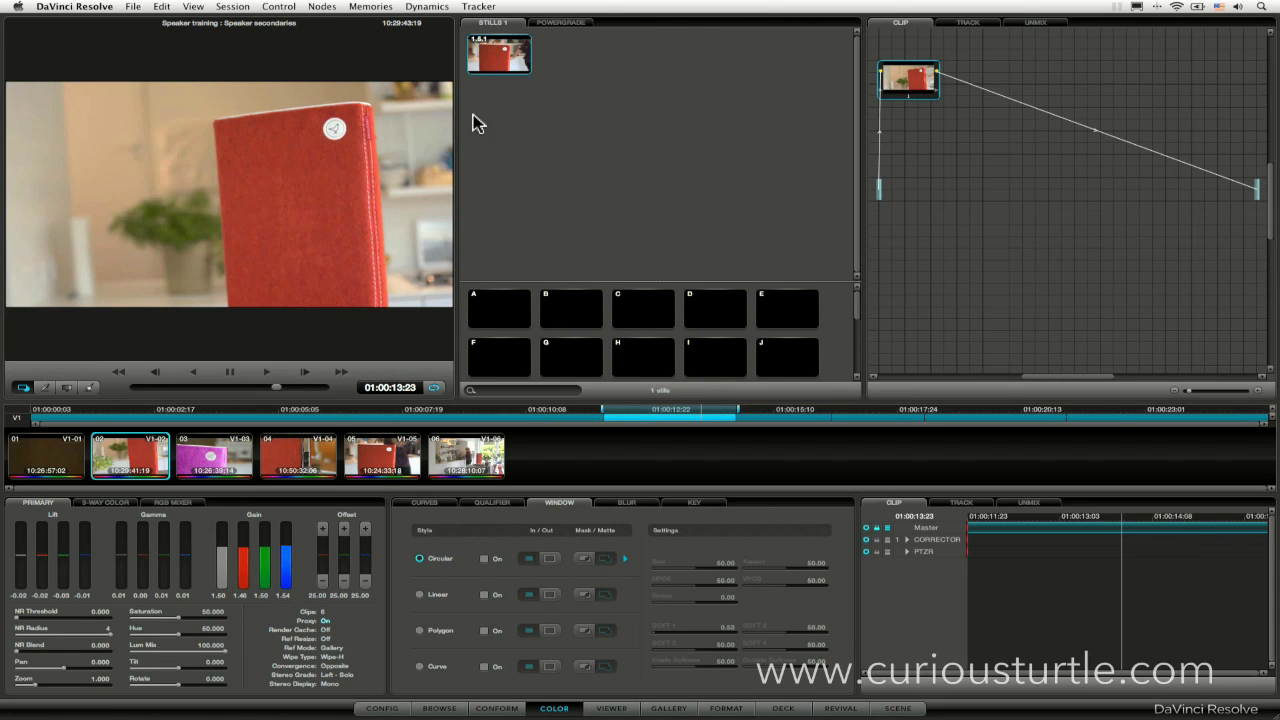
click(322, 6)
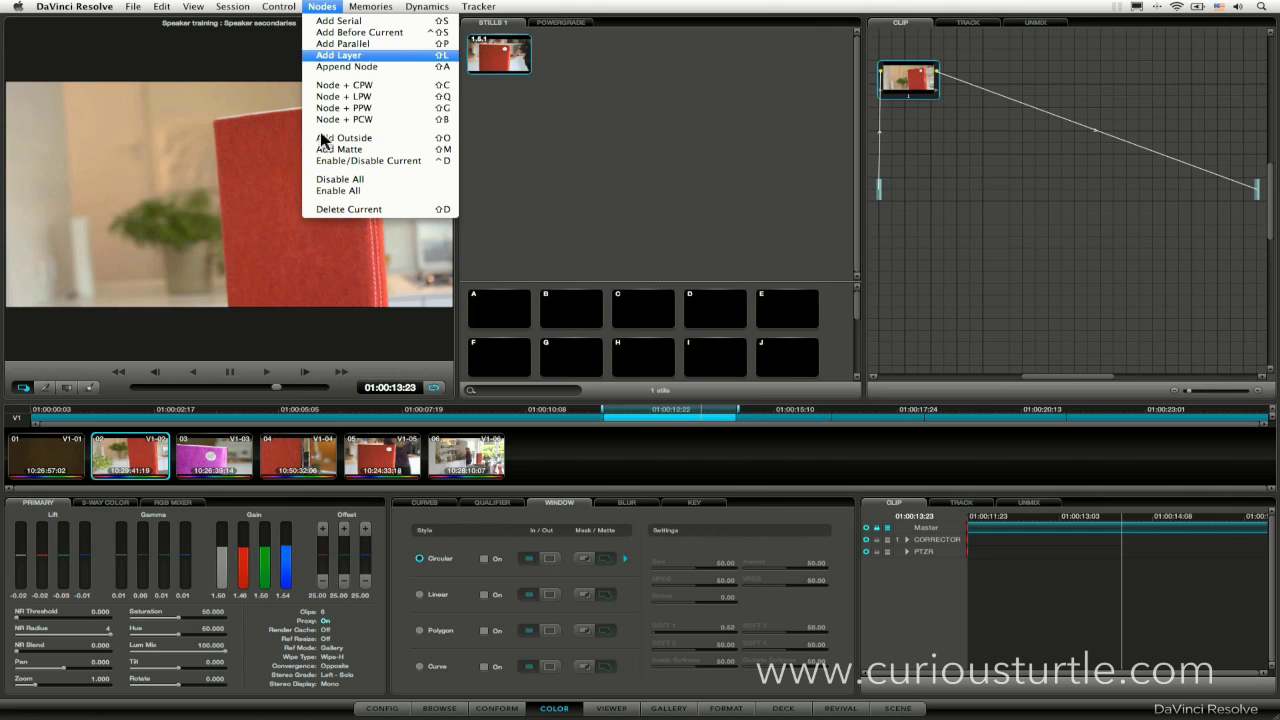
click(341, 24)
drag(972, 78, 1030, 82)
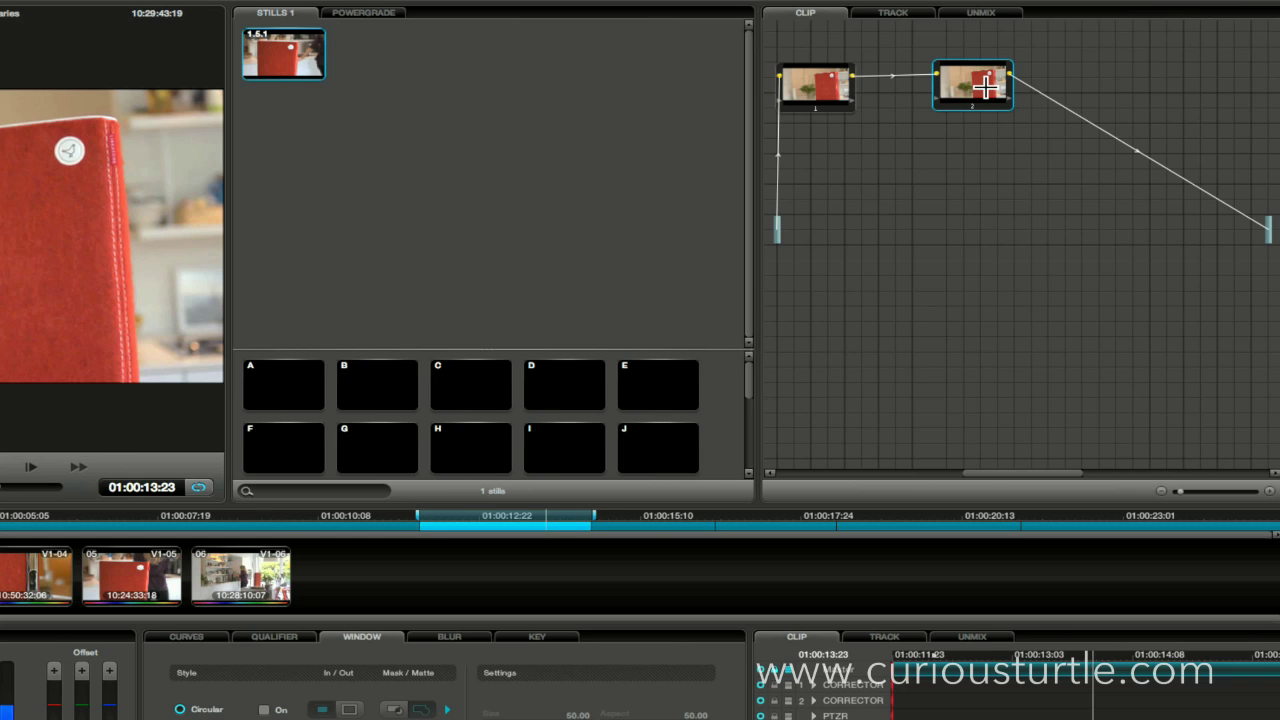
Compare the node options of clip 02 with those of clip 01 for matte availability, and return to clip 02
right_click(1038, 83)
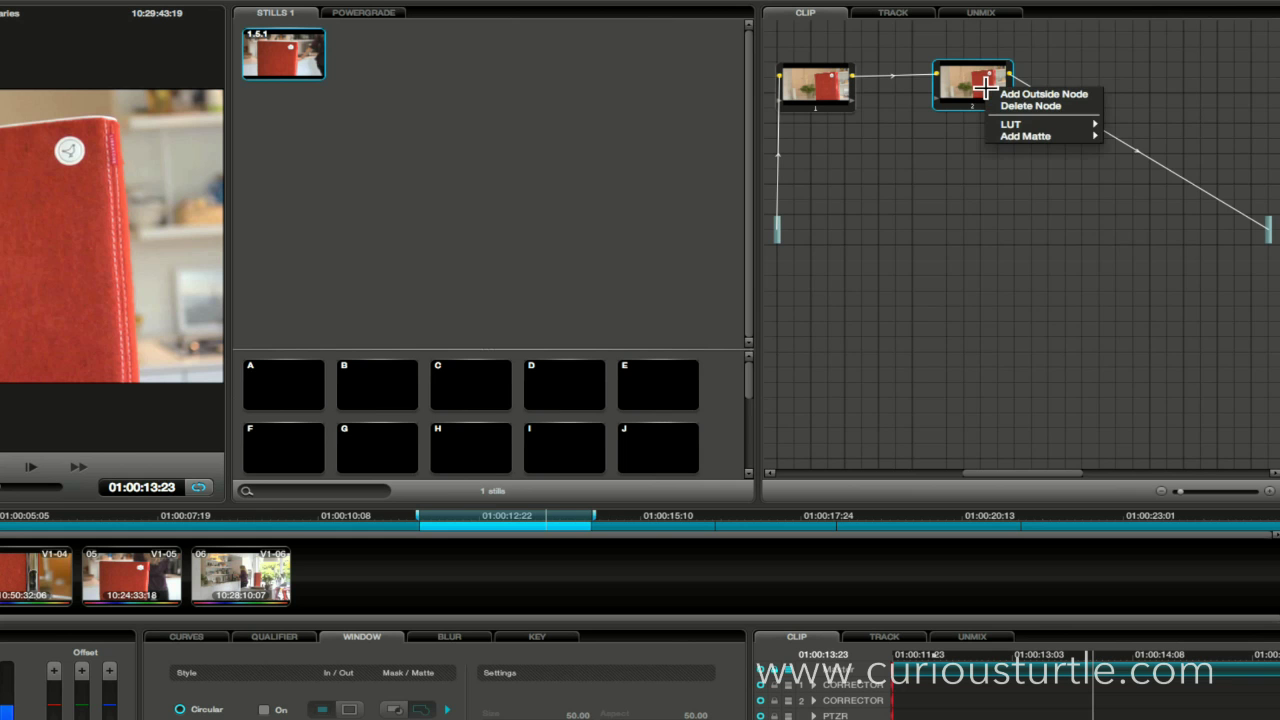
mouse_move(1084, 133)
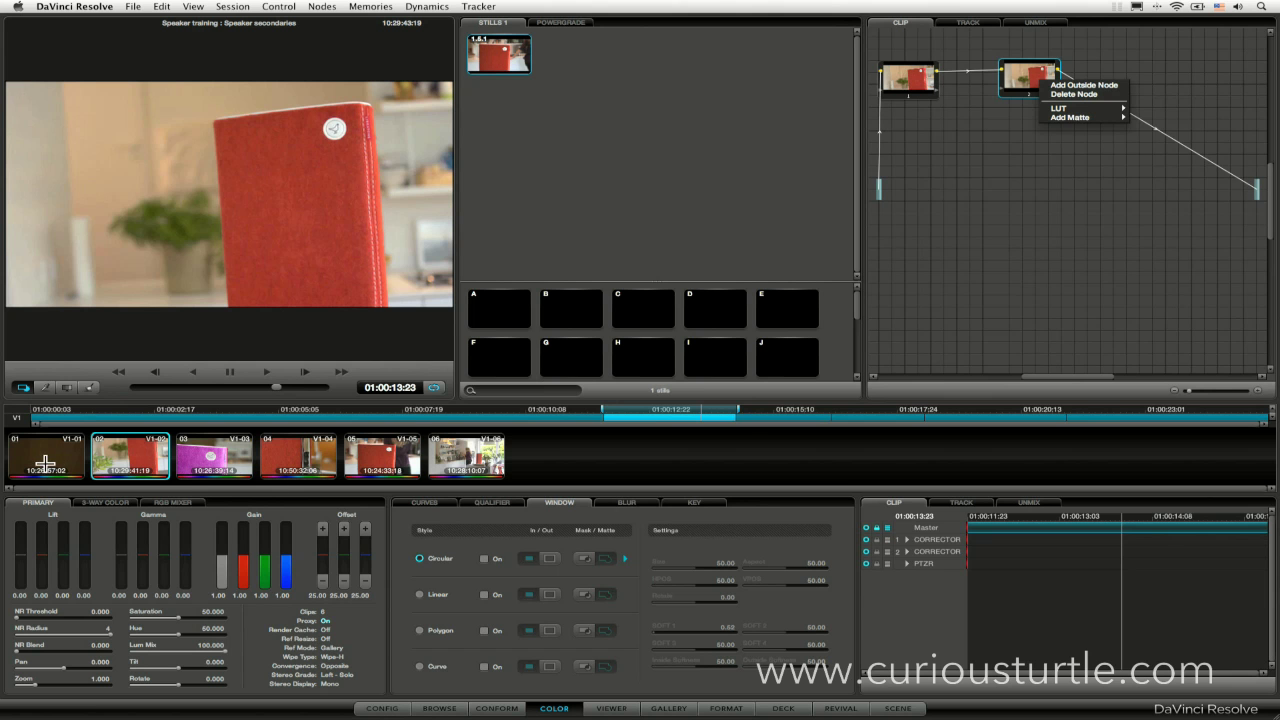
click(44, 464)
click(38, 452)
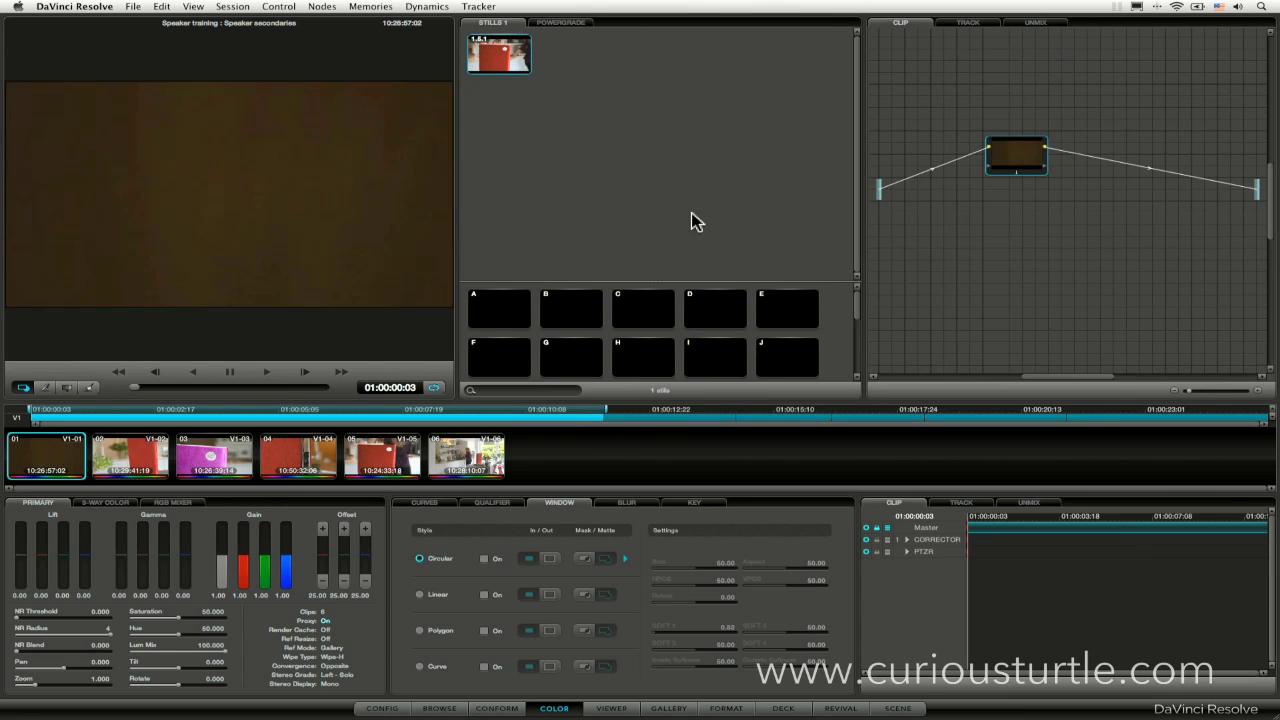
right_click(1021, 174)
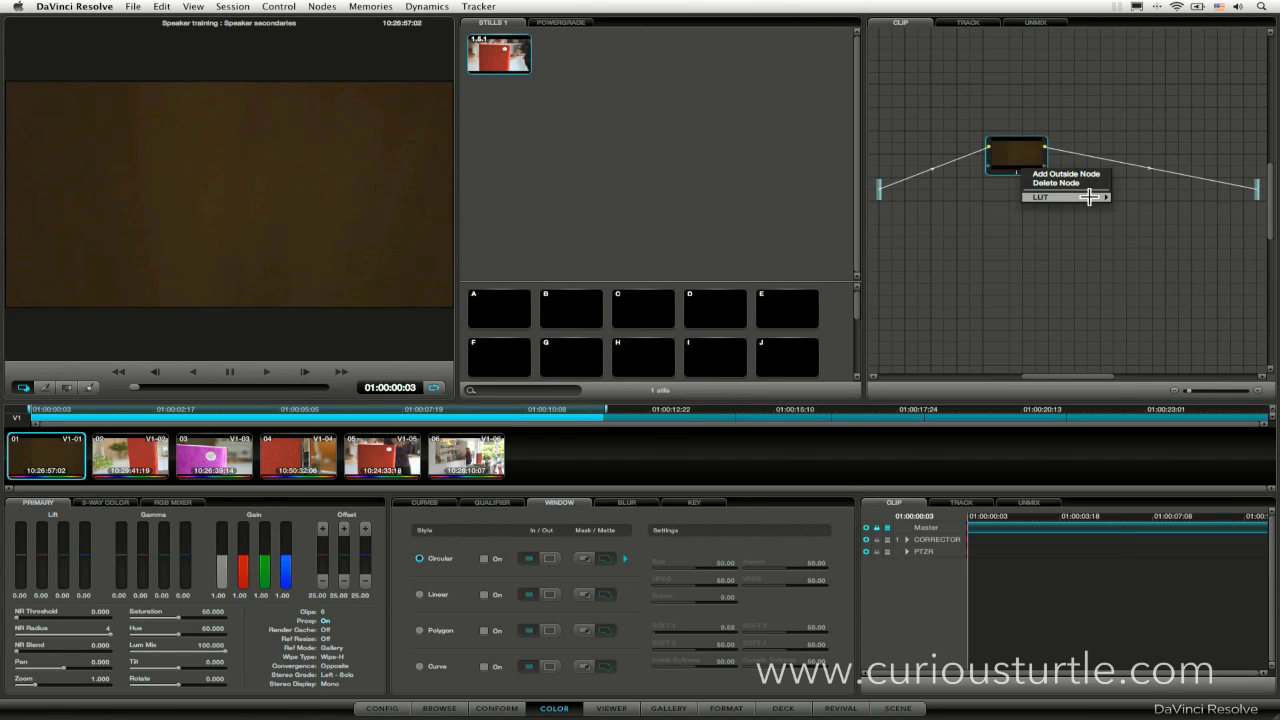
mouse_move(1087, 198)
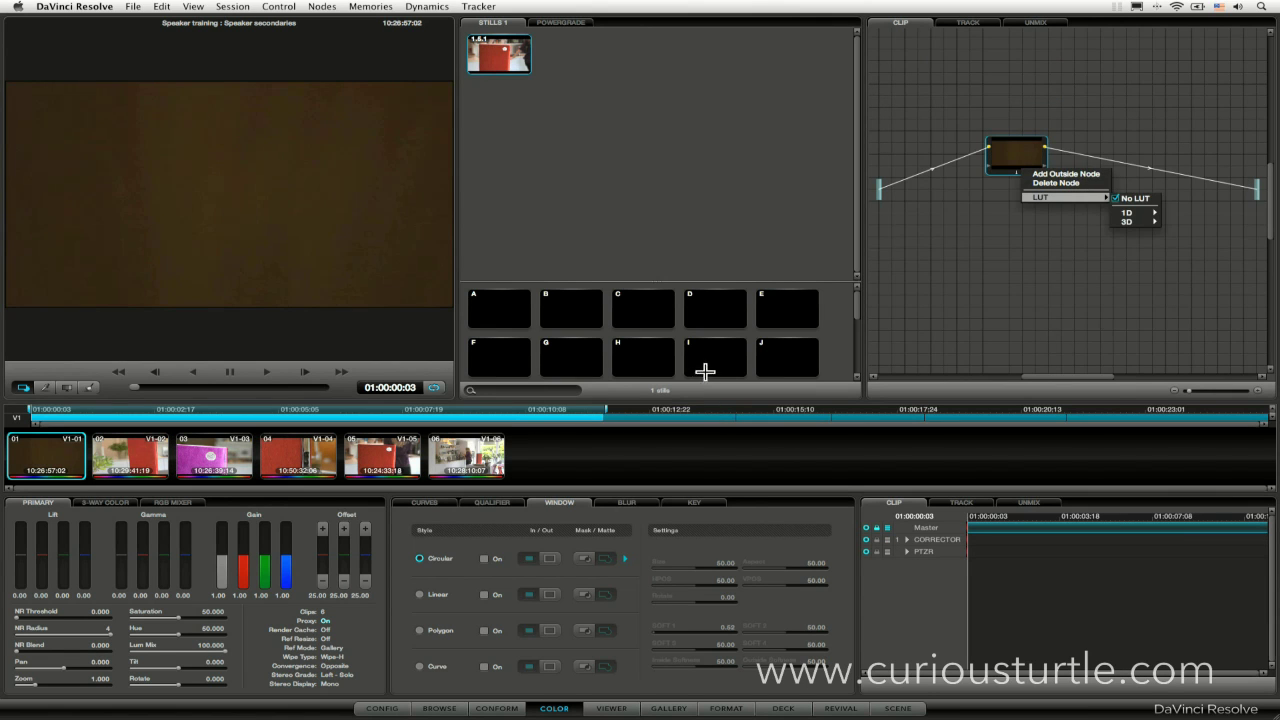
click(148, 452)
click(148, 452)
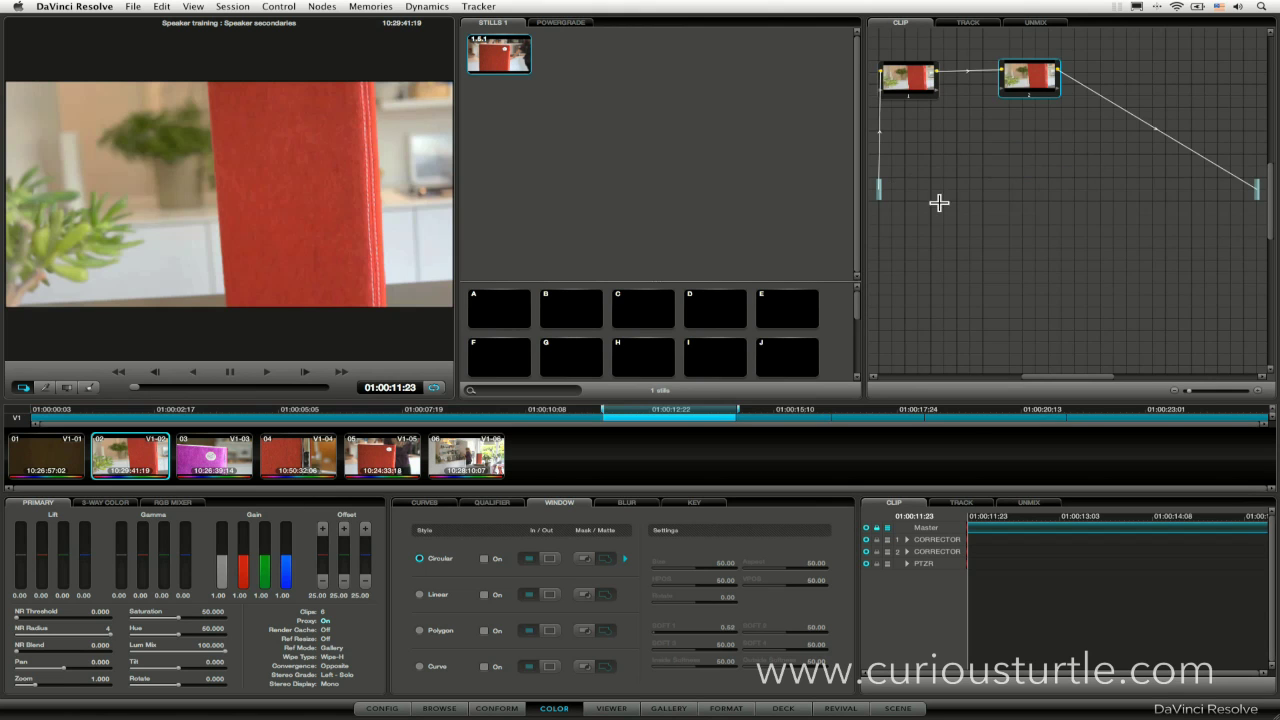
Add the speaker_matte_.mov matte to clip 02's second node and space out the matte and corrector nodes
right_click(1034, 90)
mouse_move(1075, 125)
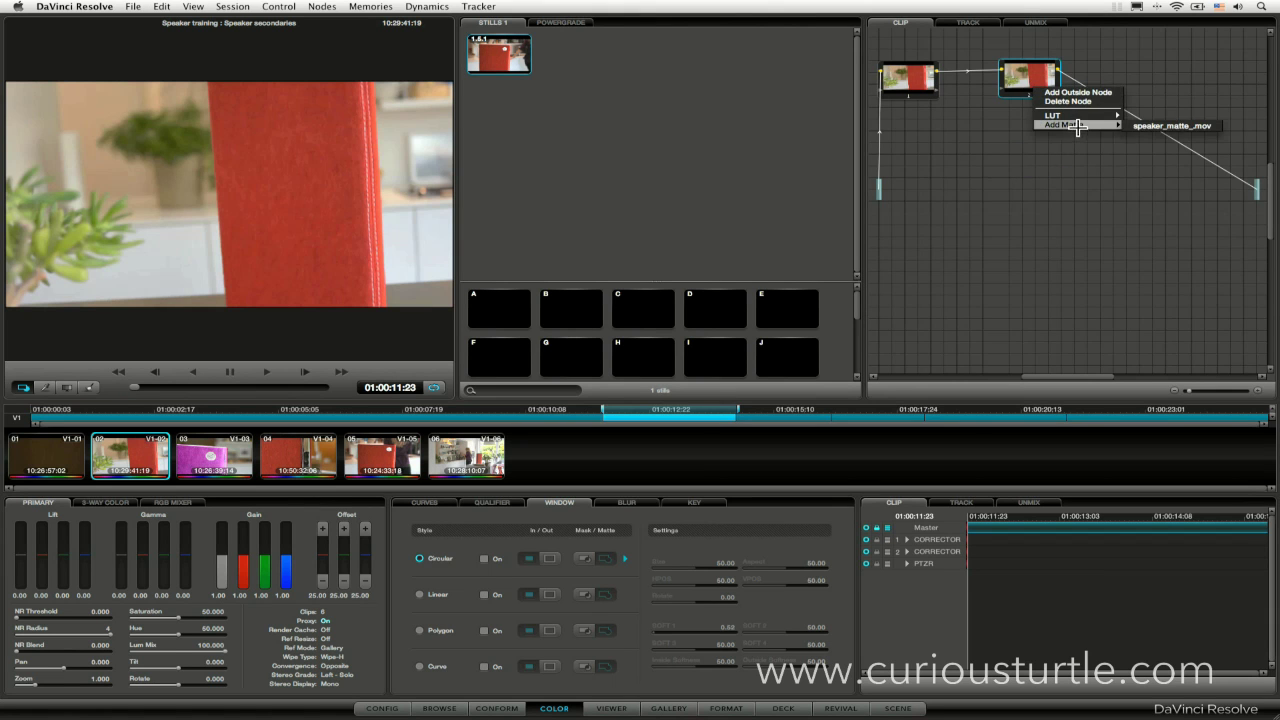
click(1185, 128)
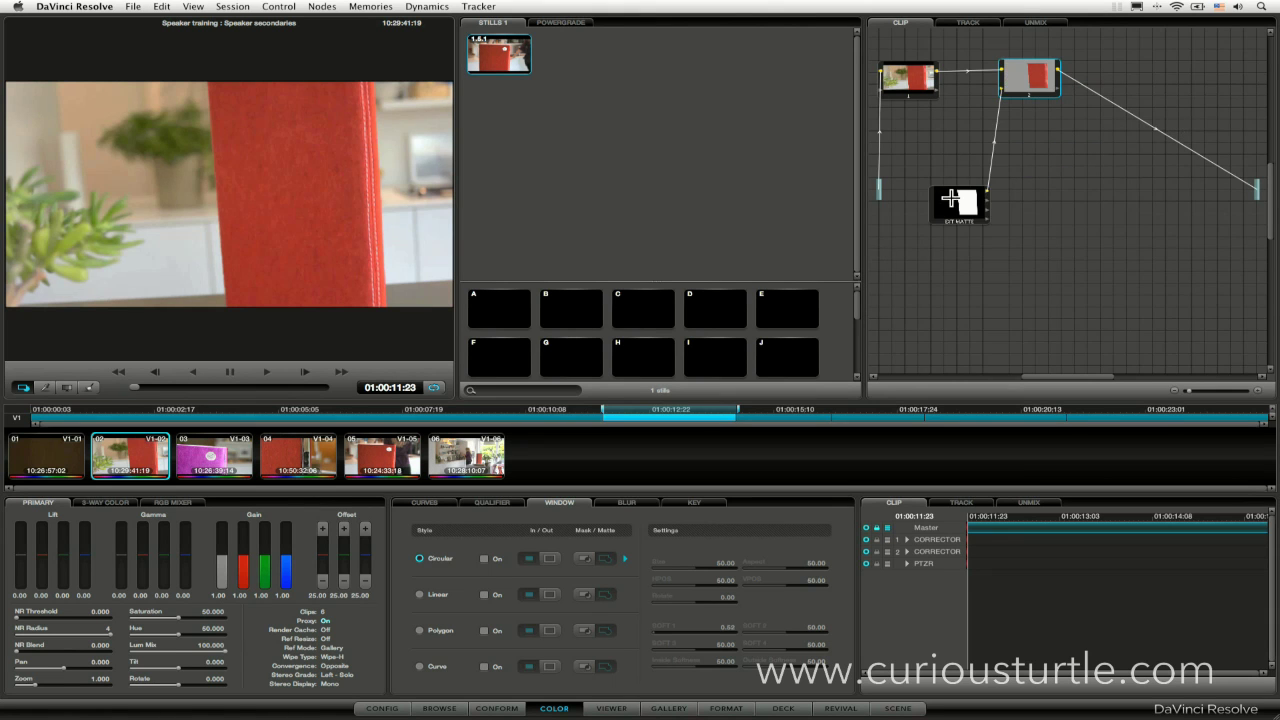
mouse_move(962, 187)
mouse_down()
mouse_move(960, 245)
mouse_move(944, 184)
mouse_up()
drag(1030, 79, 1043, 100)
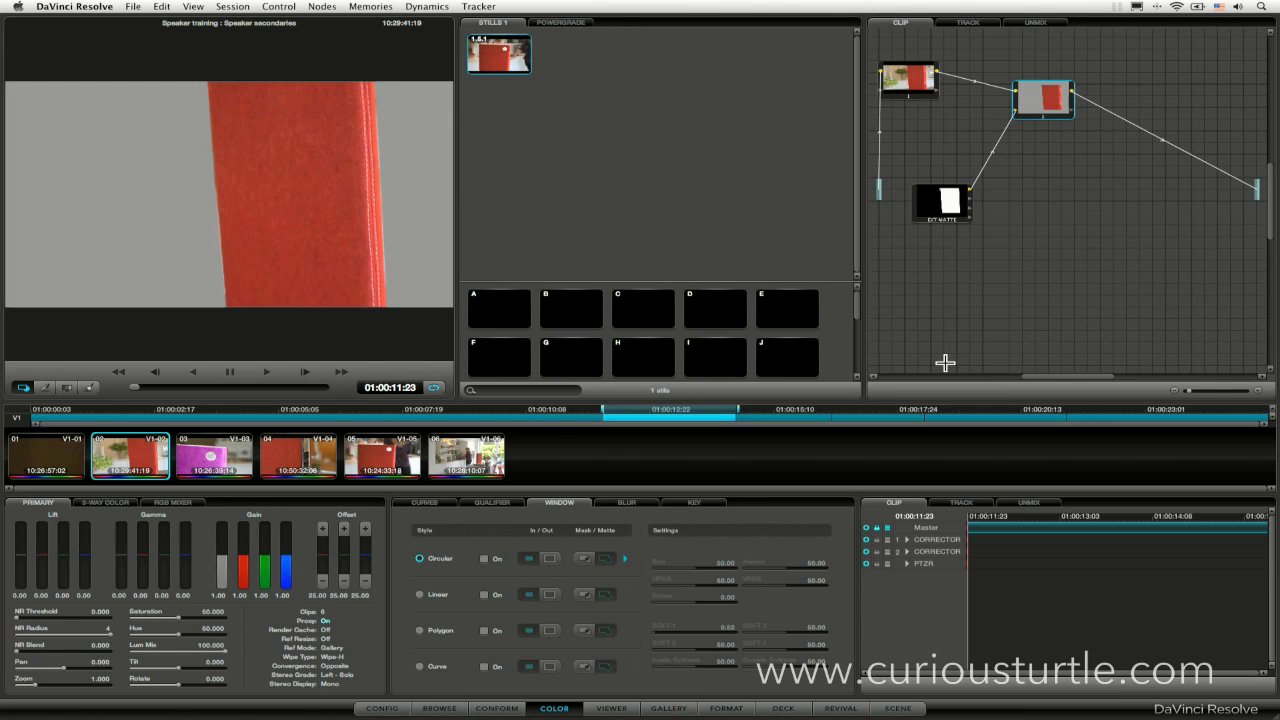
Toggle the second node's isolated view, and play and scrub through clip 02 to check how the matte follows the speaker
key(shift+d)
key(shift+d)
click(267, 371)
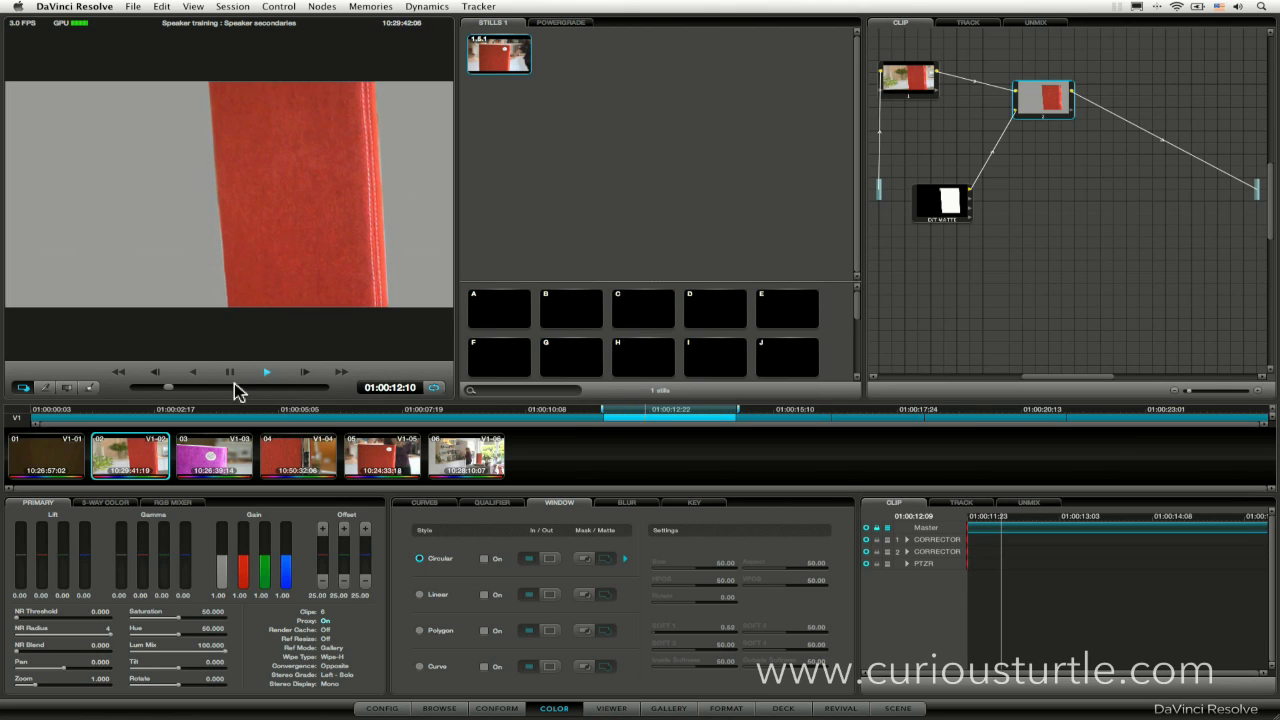
drag(263, 391, 313, 395)
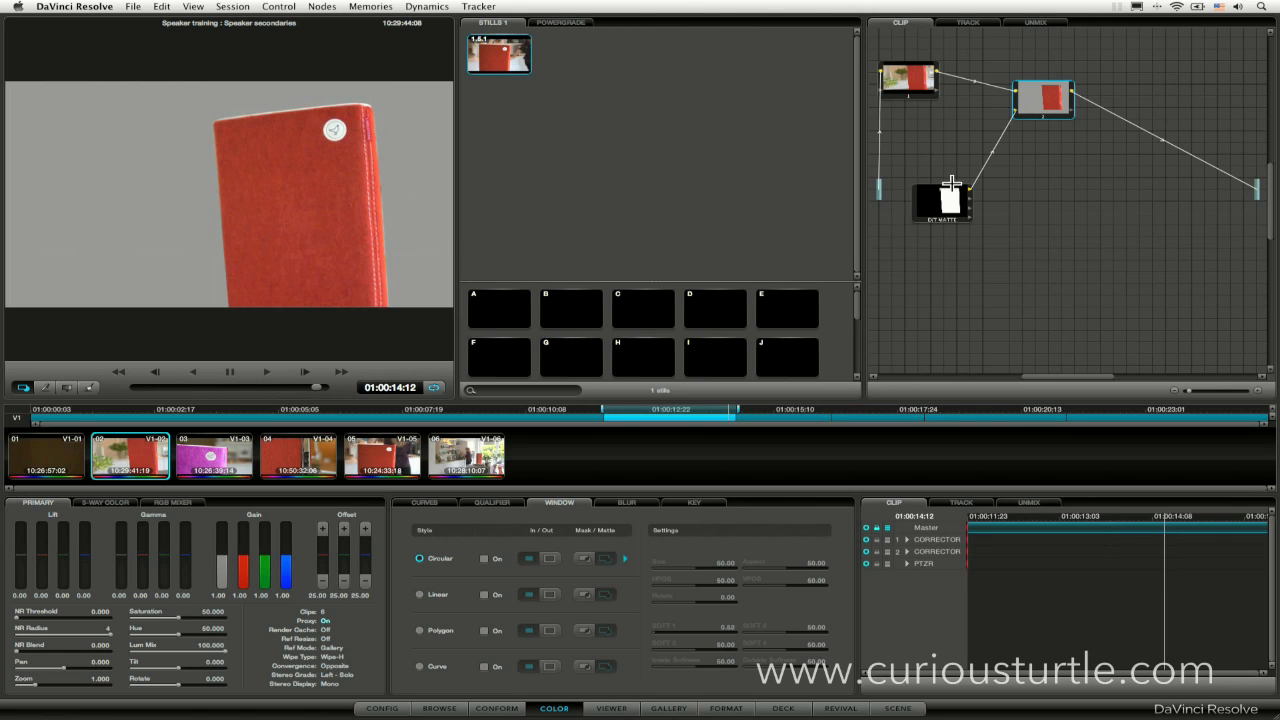
Show the second node's key settings and try the external key's blur radius at 1.0 and at -1.0
click(716, 510)
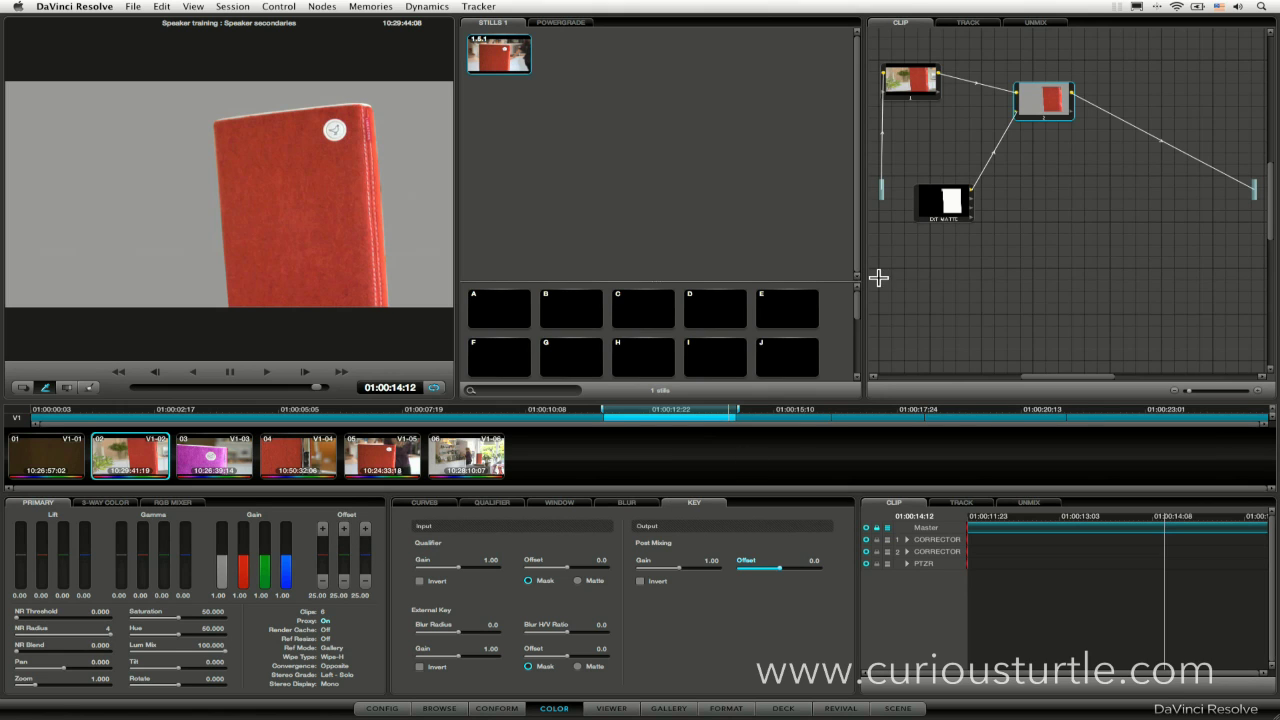
mouse_move(920, 206)
mouse_down()
mouse_move(914, 180)
mouse_move(924, 207)
mouse_up()
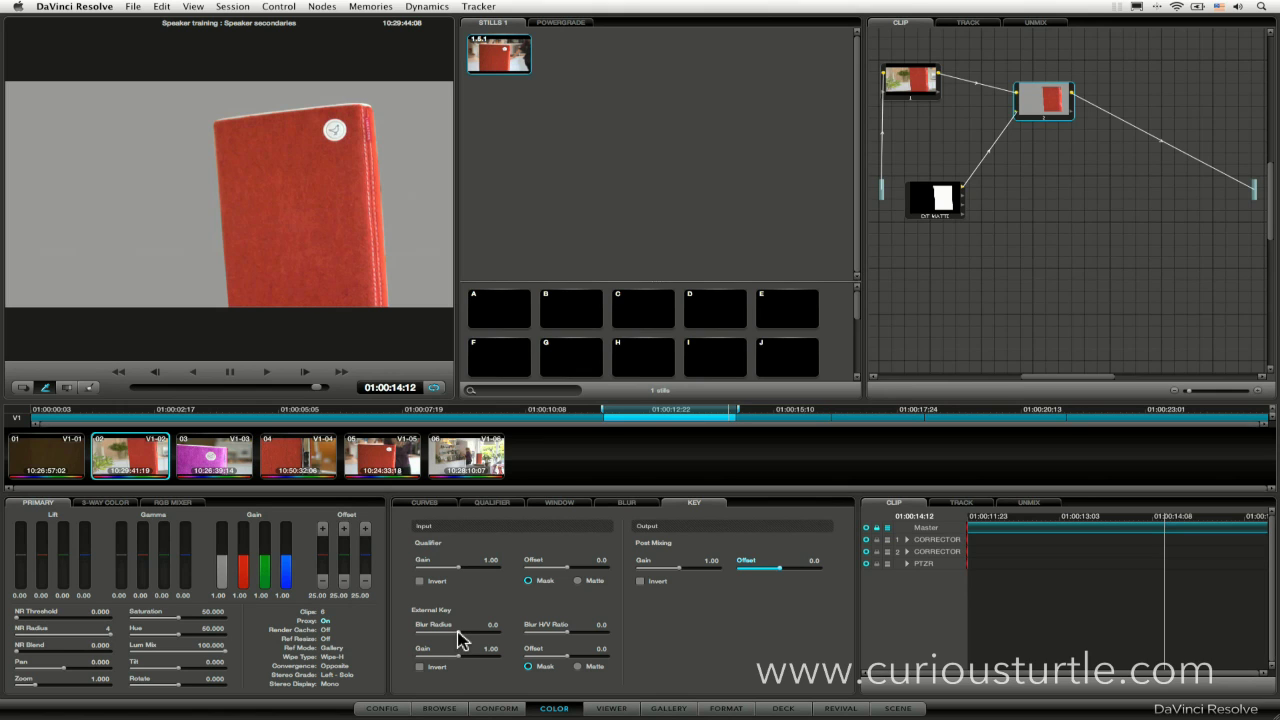
drag(458, 632, 489, 628)
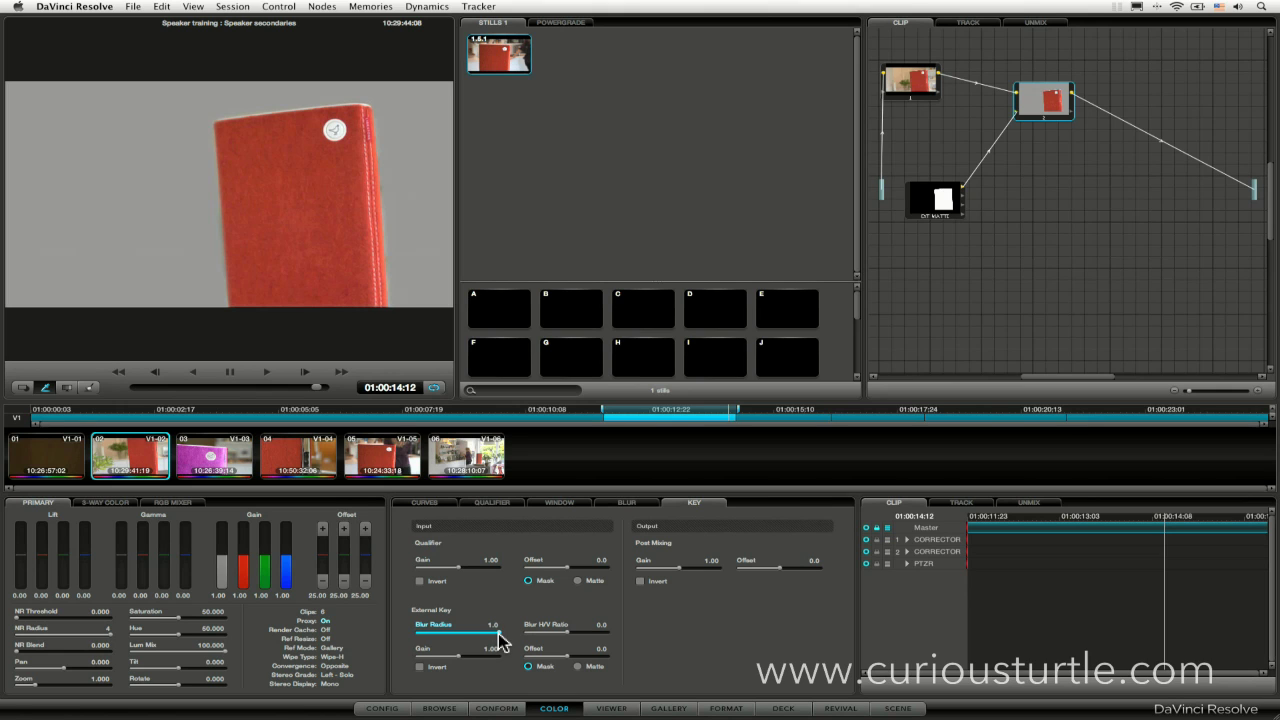
drag(500, 638, 107, 632)
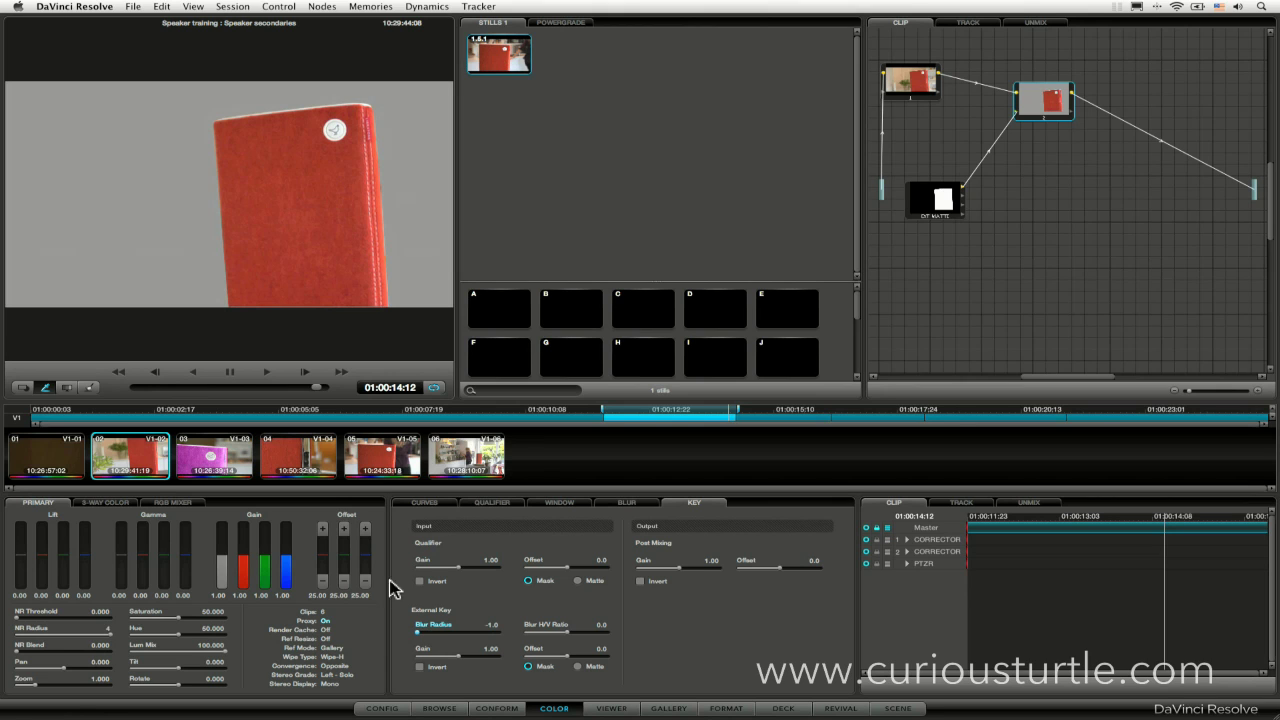
Display the viewer image at actual size and turn off proxy mode to inspect the matte's edge at full quality
right_click(286, 183)
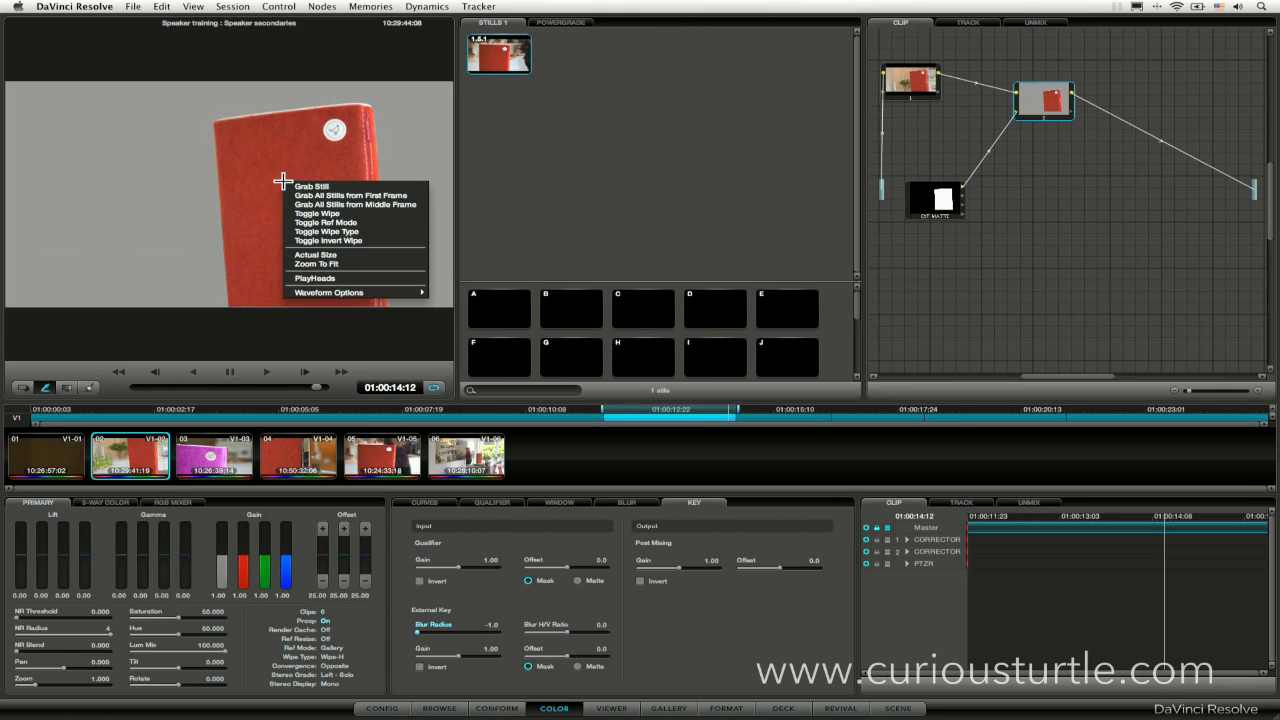
click(363, 256)
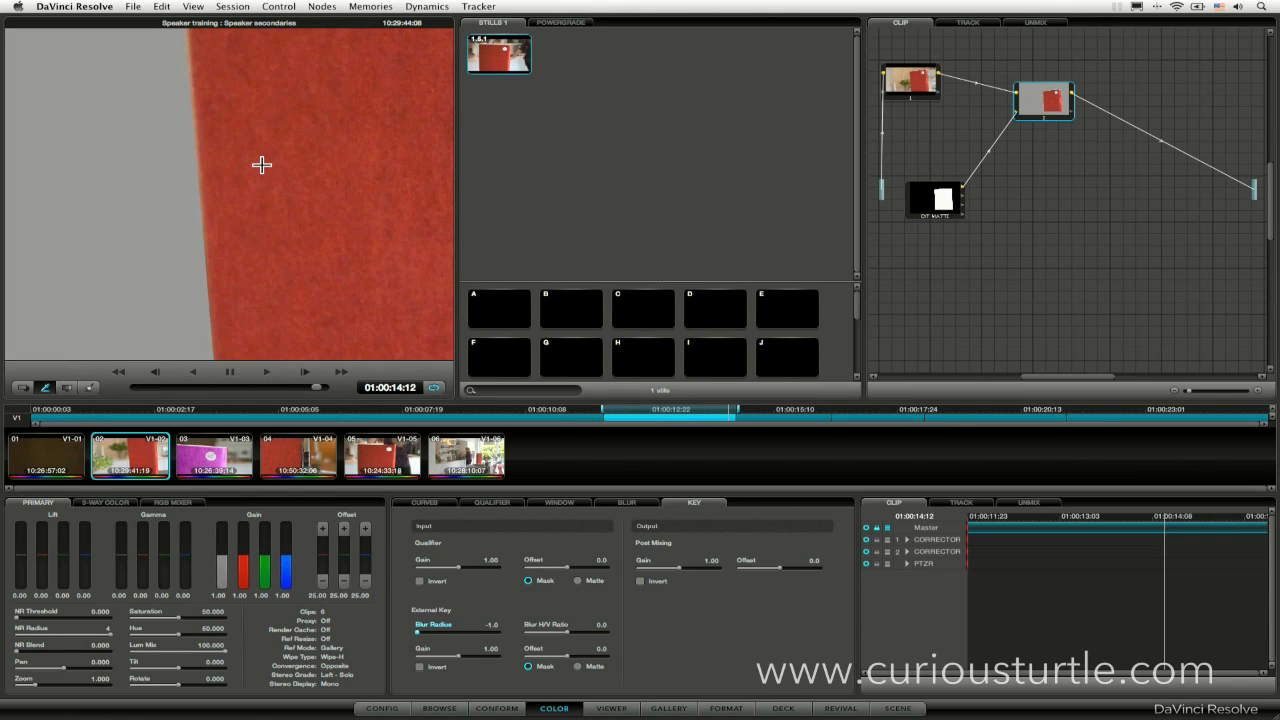
click(171, 7)
mouse_move(193, 7)
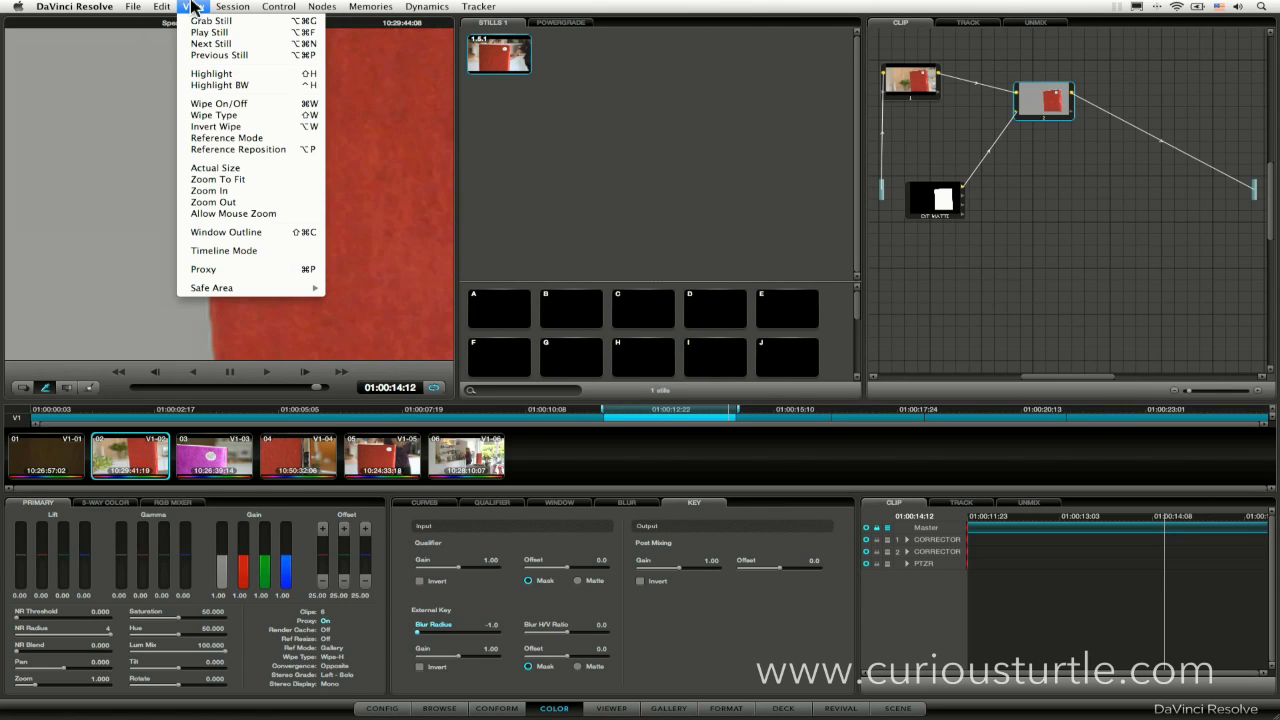
click(279, 270)
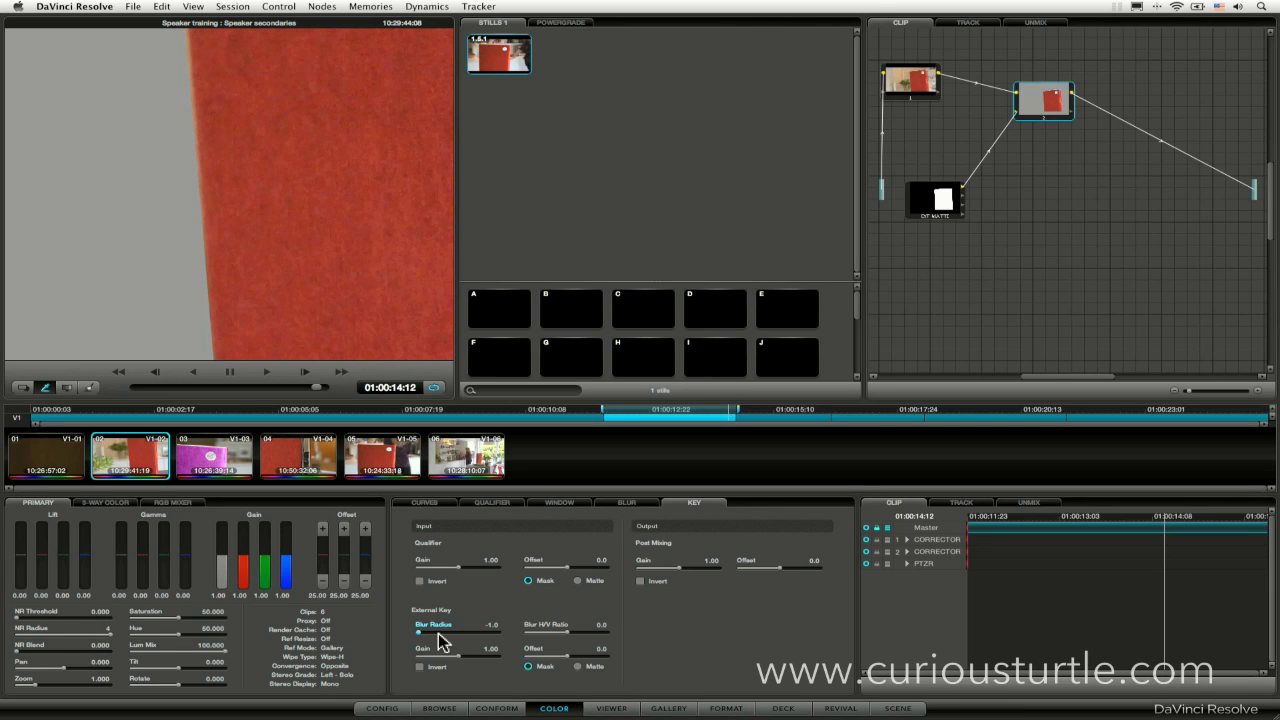
Raise the external key's blur radius from its minimum to soften the edge of the speaker matte
drag(420, 633, 455, 633)
drag(466, 634, 512, 634)
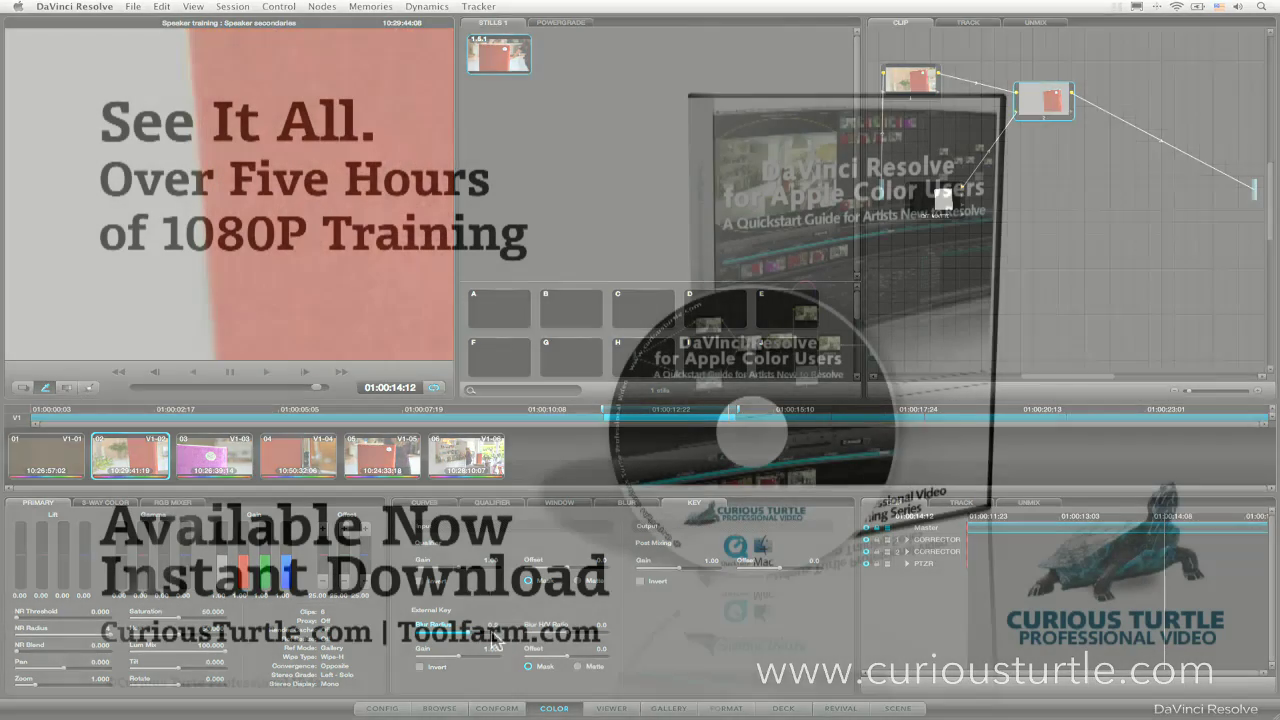